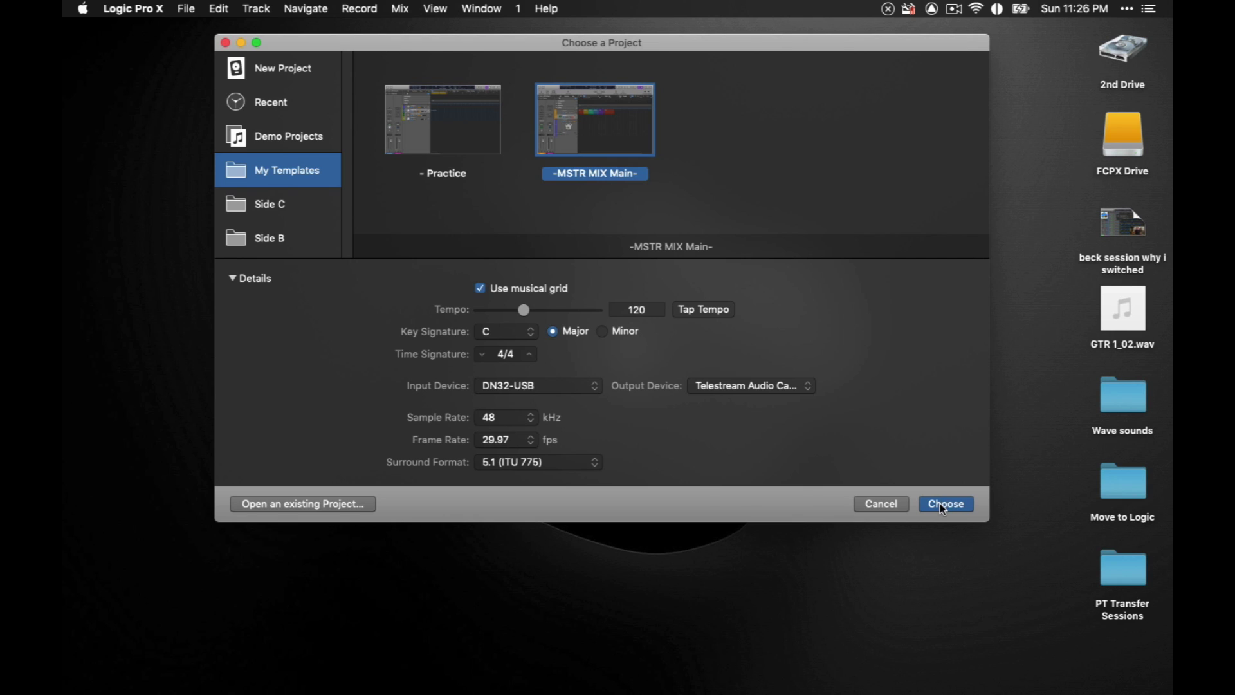
Create a new project from the -MSTR MIX Main- template.
click(943, 504)
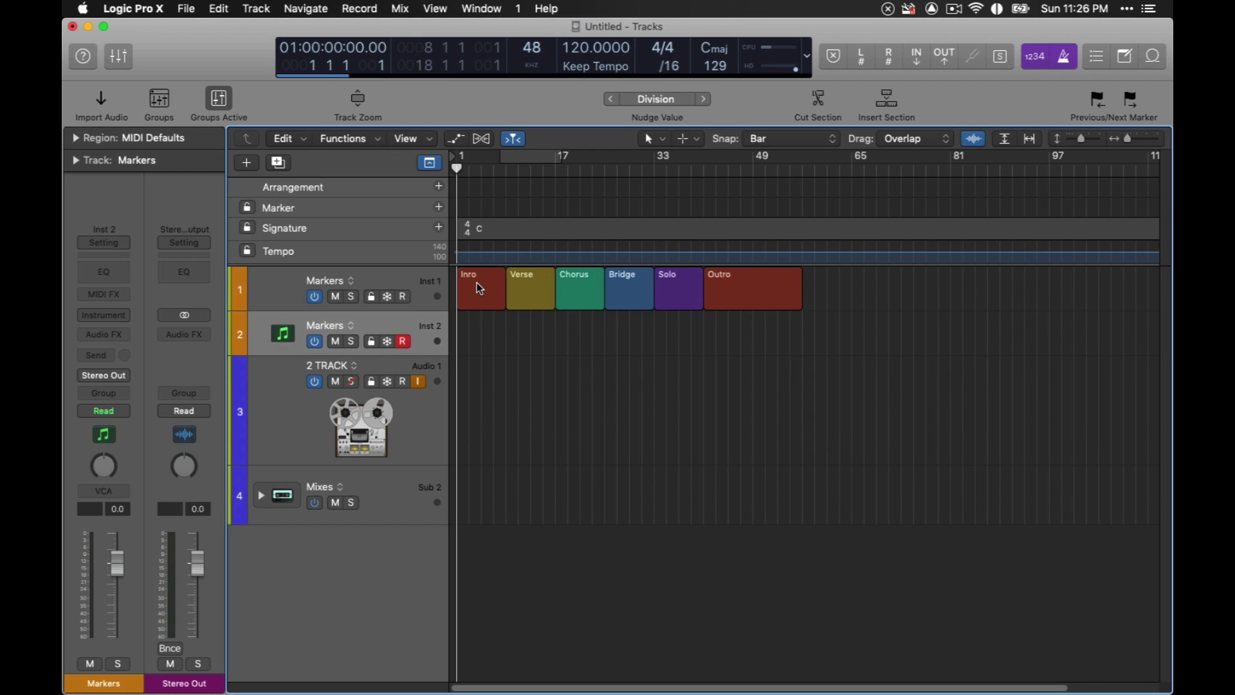
key(cmd+Right)
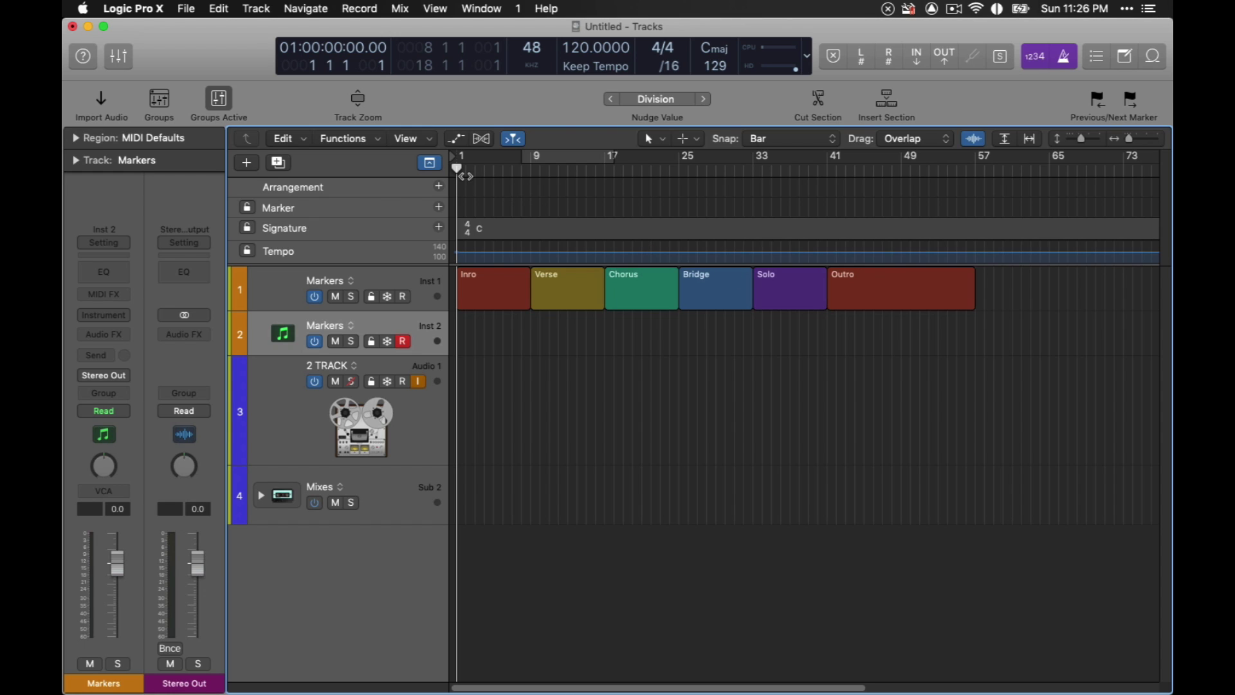
Create markers in the Marker track at bars 1, 8, 17 and 29.
key(alt+apostrophe)
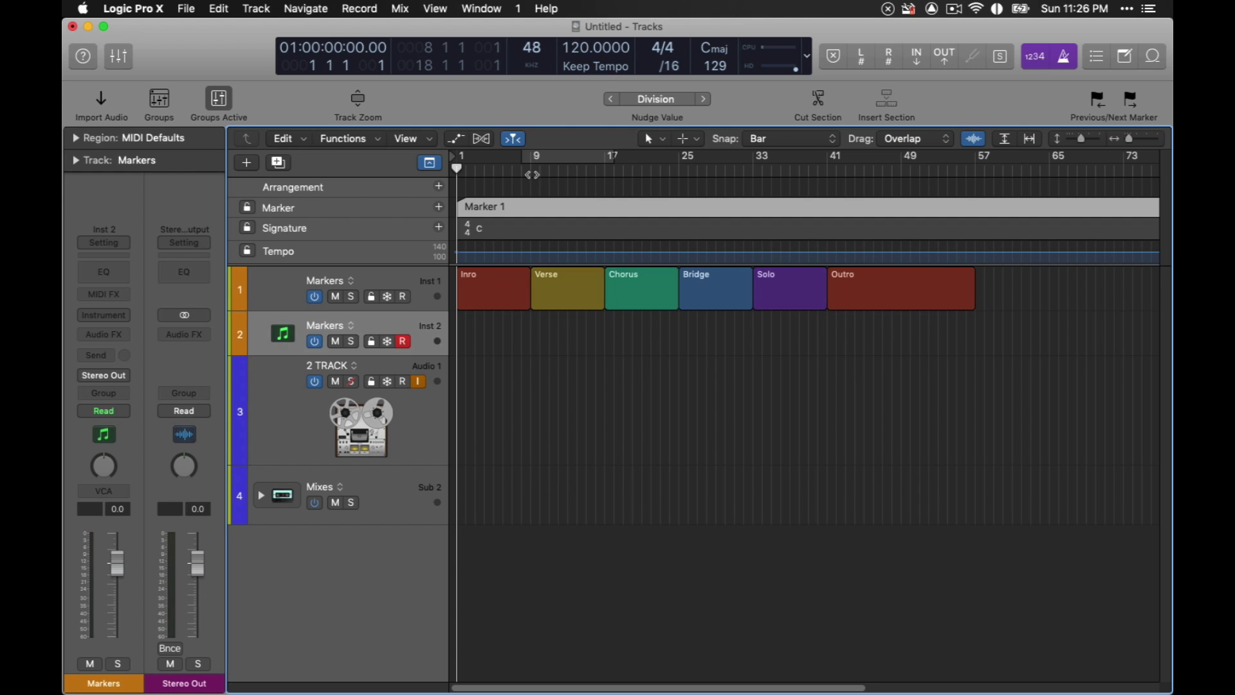
click(522, 167)
key(alt+apostrophe)
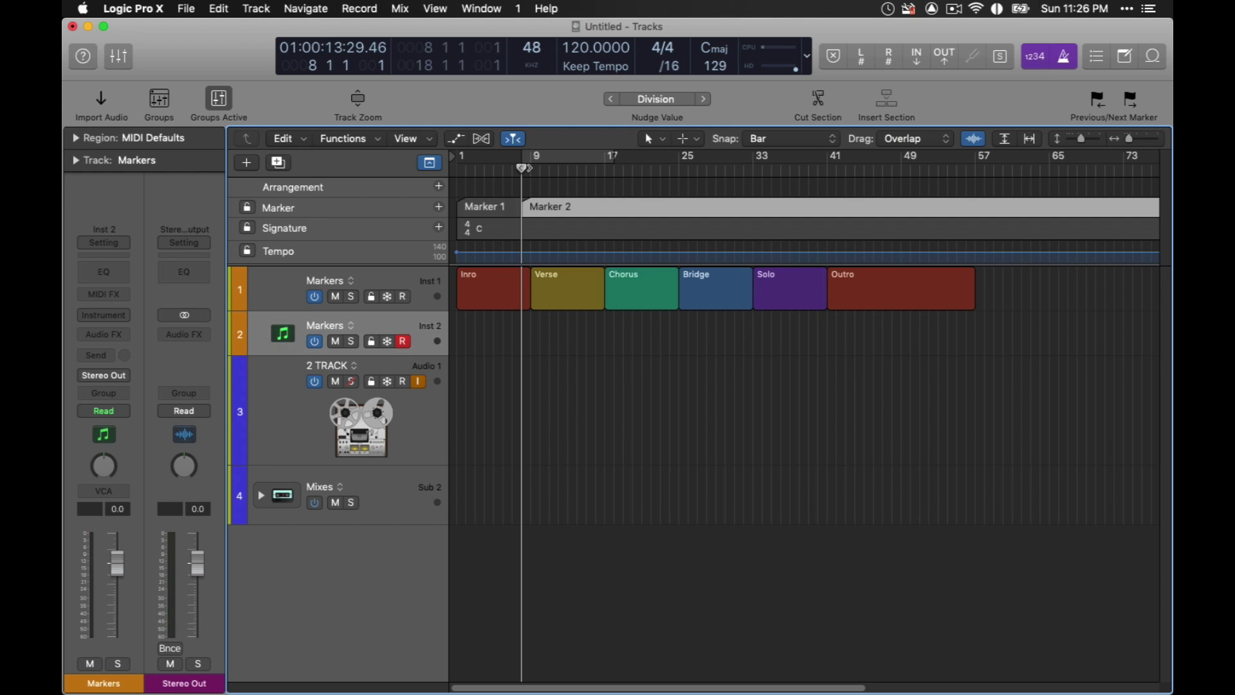
click(605, 172)
key(alt+apostrophe)
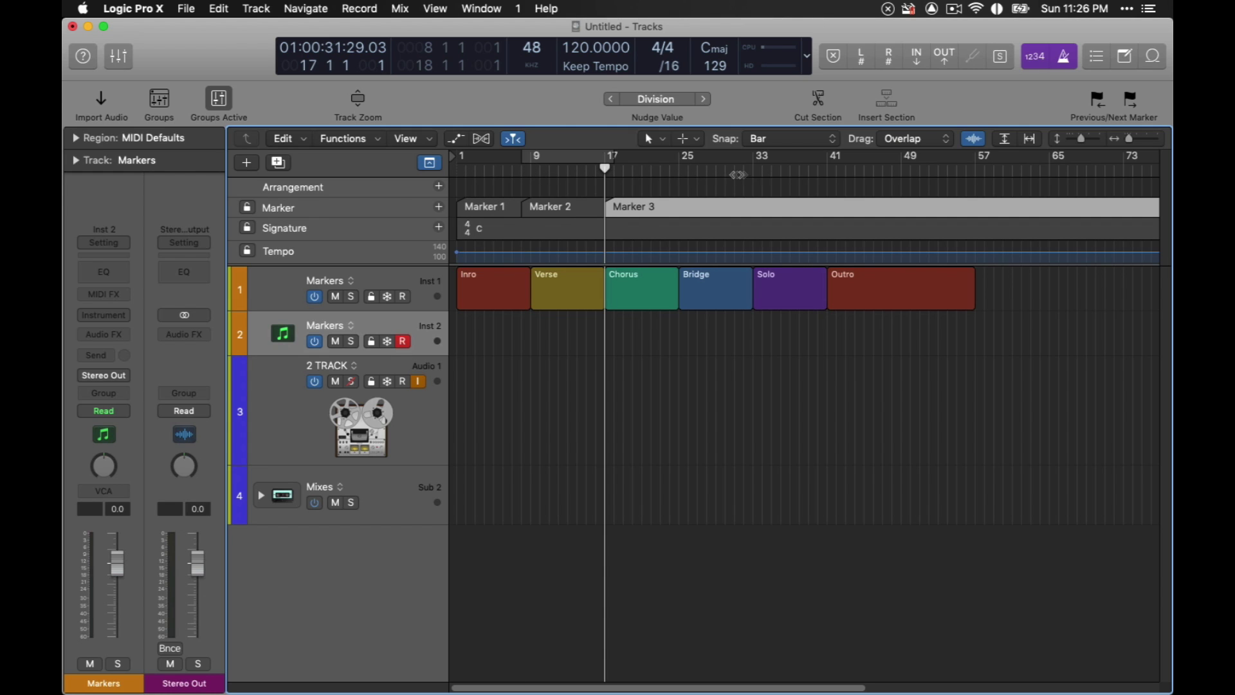
click(714, 174)
key(alt+apostrophe)
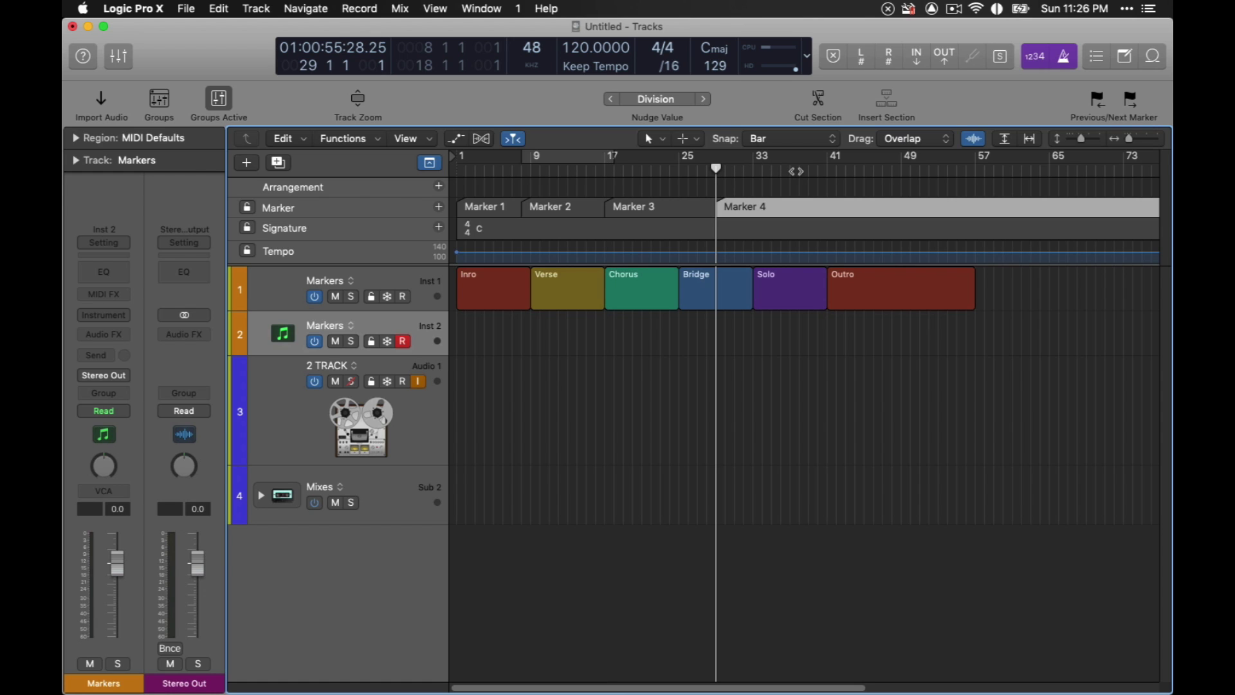
Create three more markers at bars 40, 50 and 59.
click(817, 169)
key(alt+apostrophe)
click(912, 169)
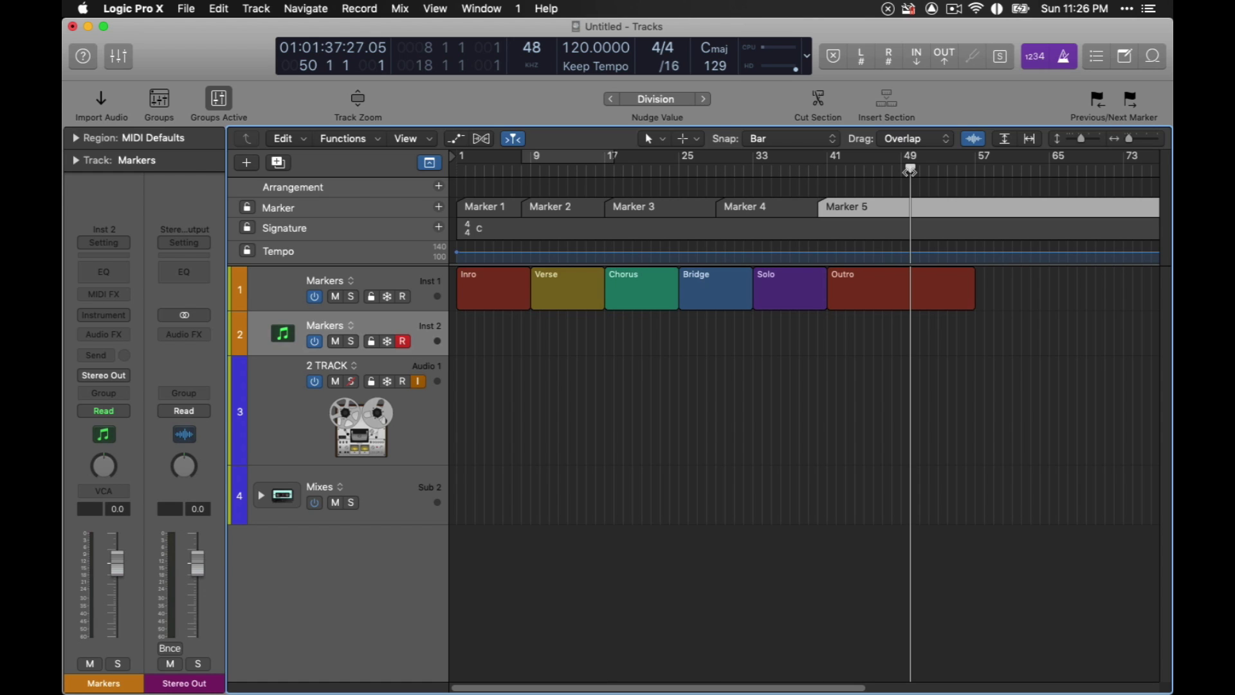
key(alt+apostrophe)
click(994, 169)
key(alt+apostrophe)
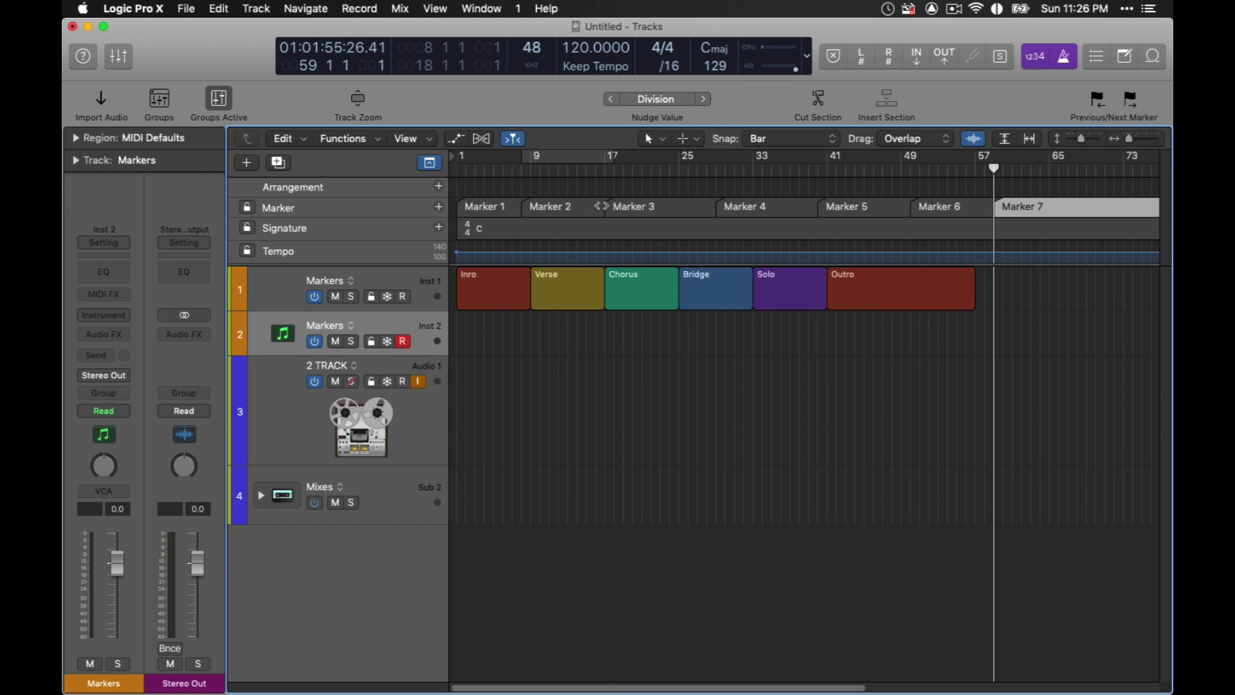
Rename the first three markers as intro, verse1 and ch, keeping the default names of the markers after them.
click(496, 208)
double_click(495, 208)
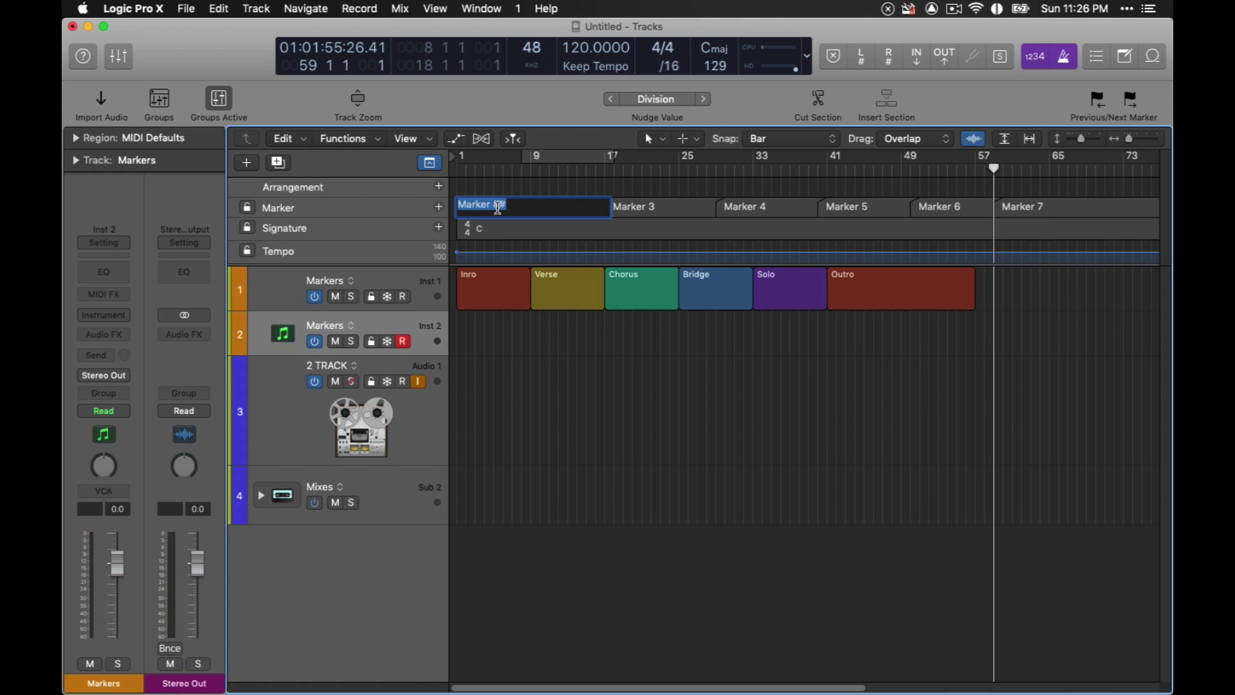
text(intro)
key(Tab)
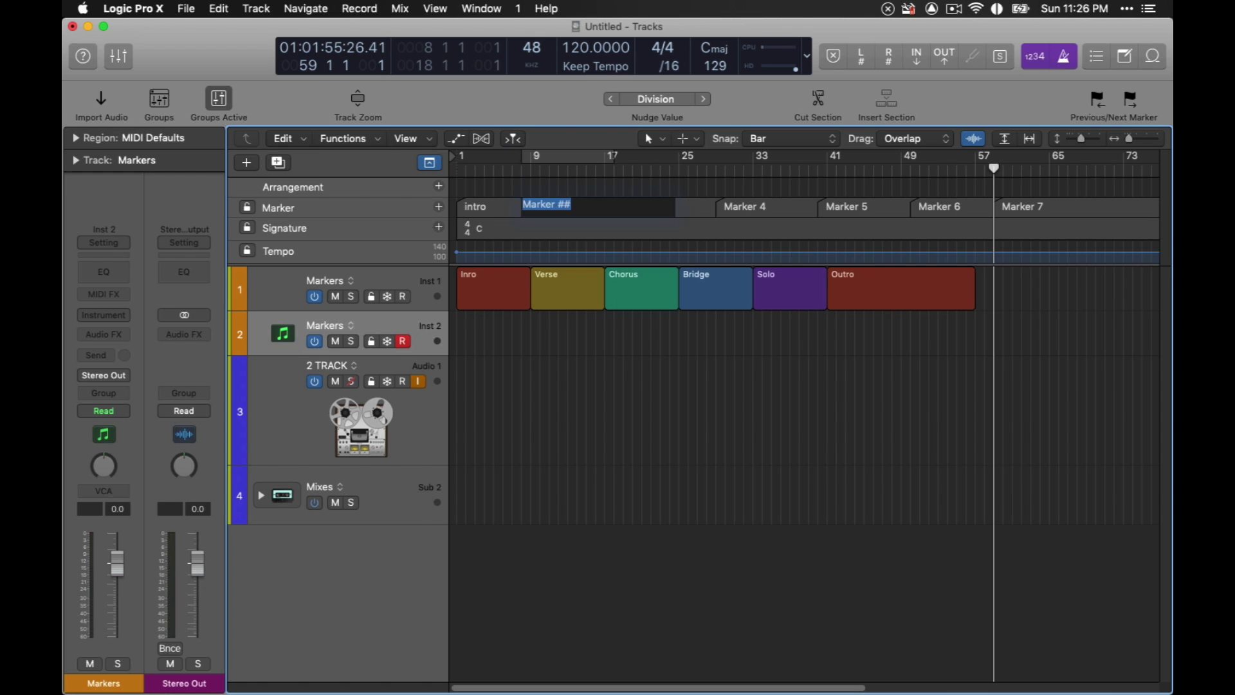
text(verse)
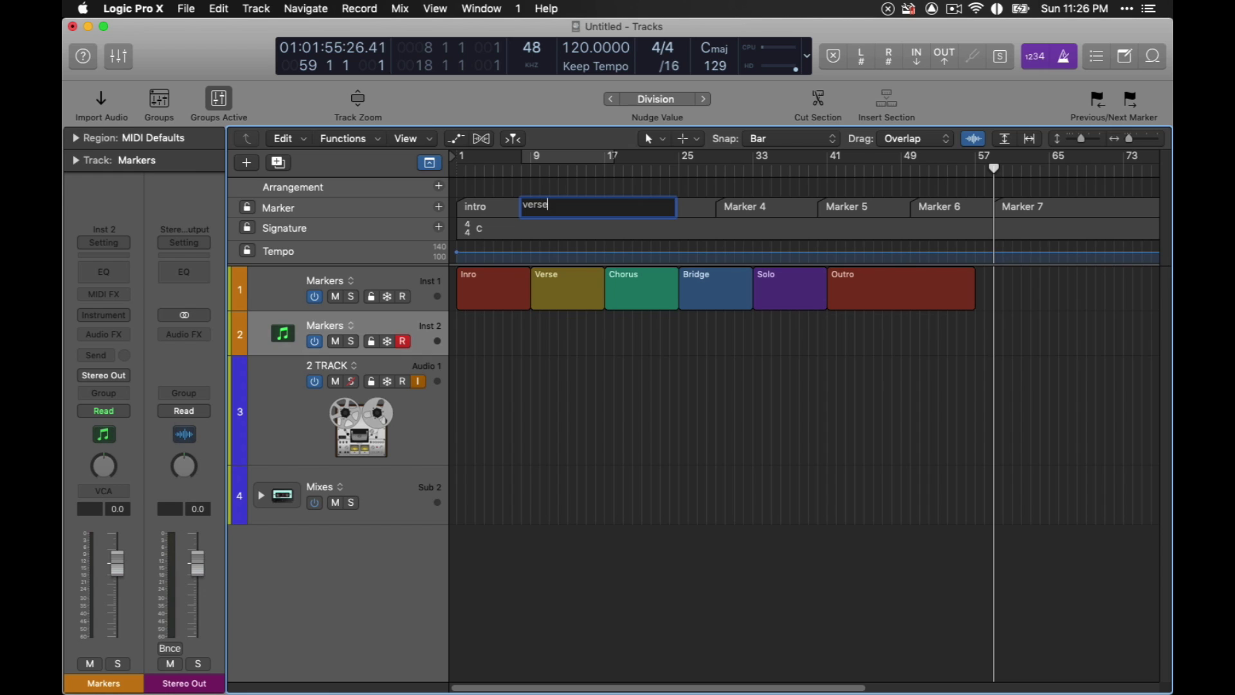
text(1)
key(Tab)
text(ch)
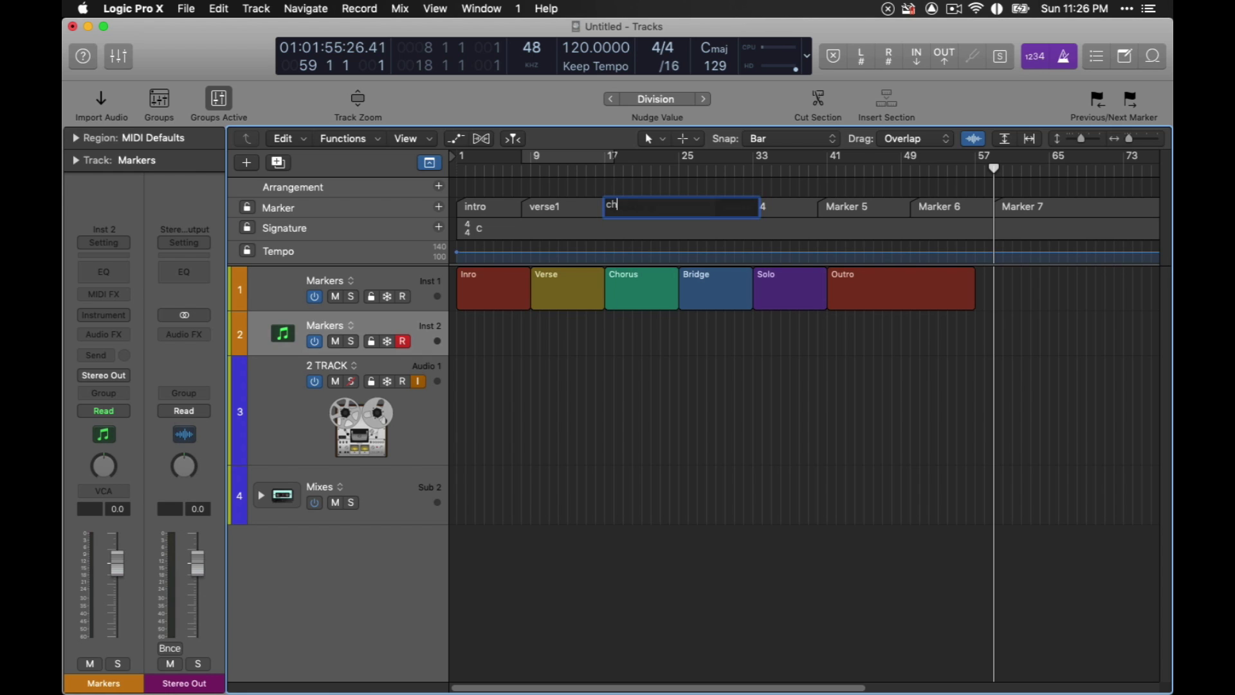
key(Tab)
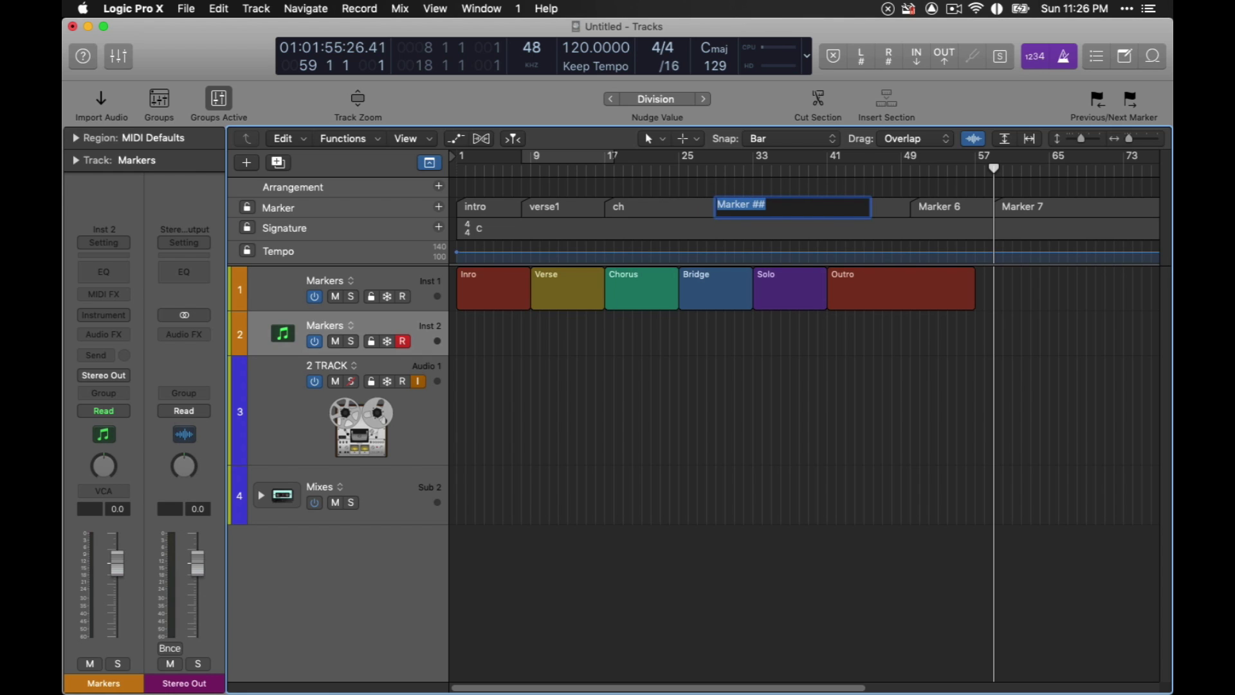
key(Tab)
key(Tab)
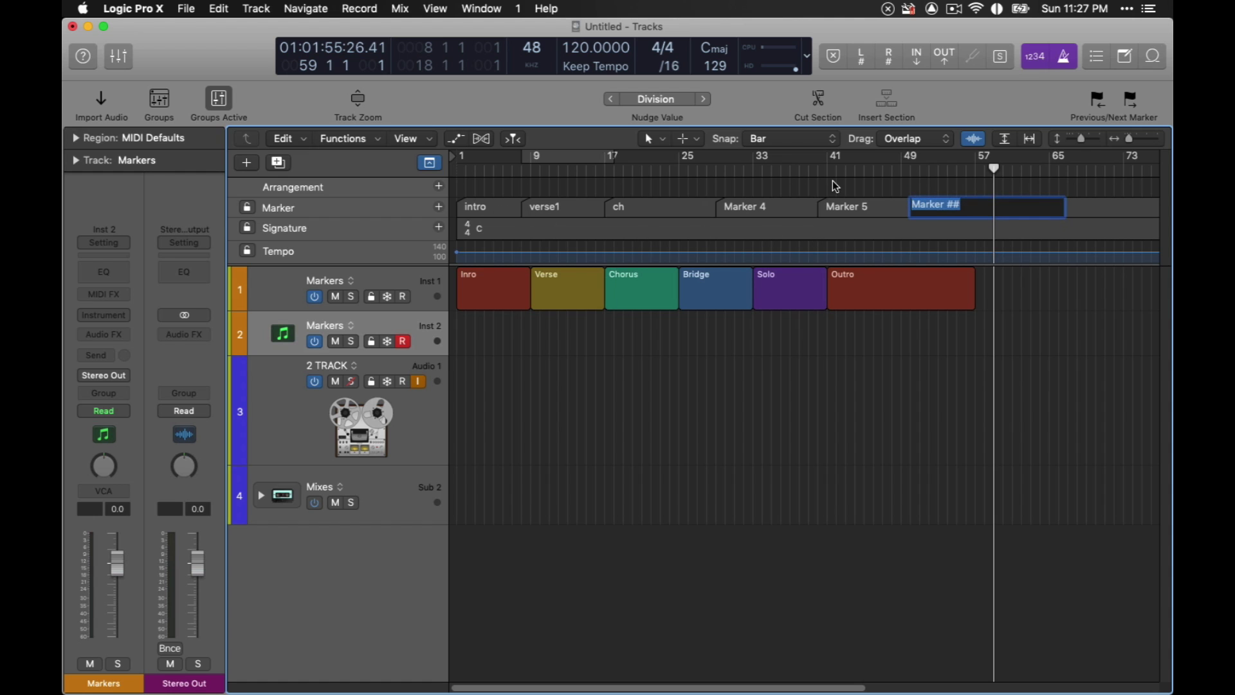
key(Return)
Set the length of Marker 7 to 2 bars in the Marker List.
click(1044, 204)
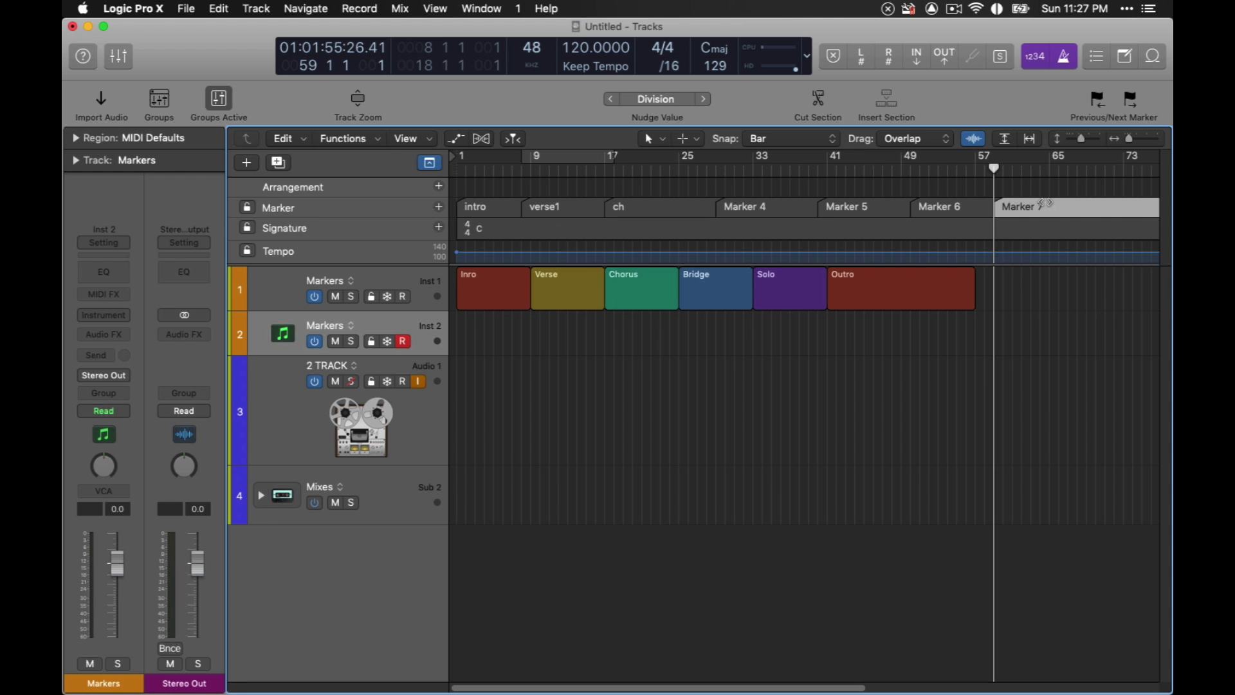
scroll(1043, 203, right, 10)
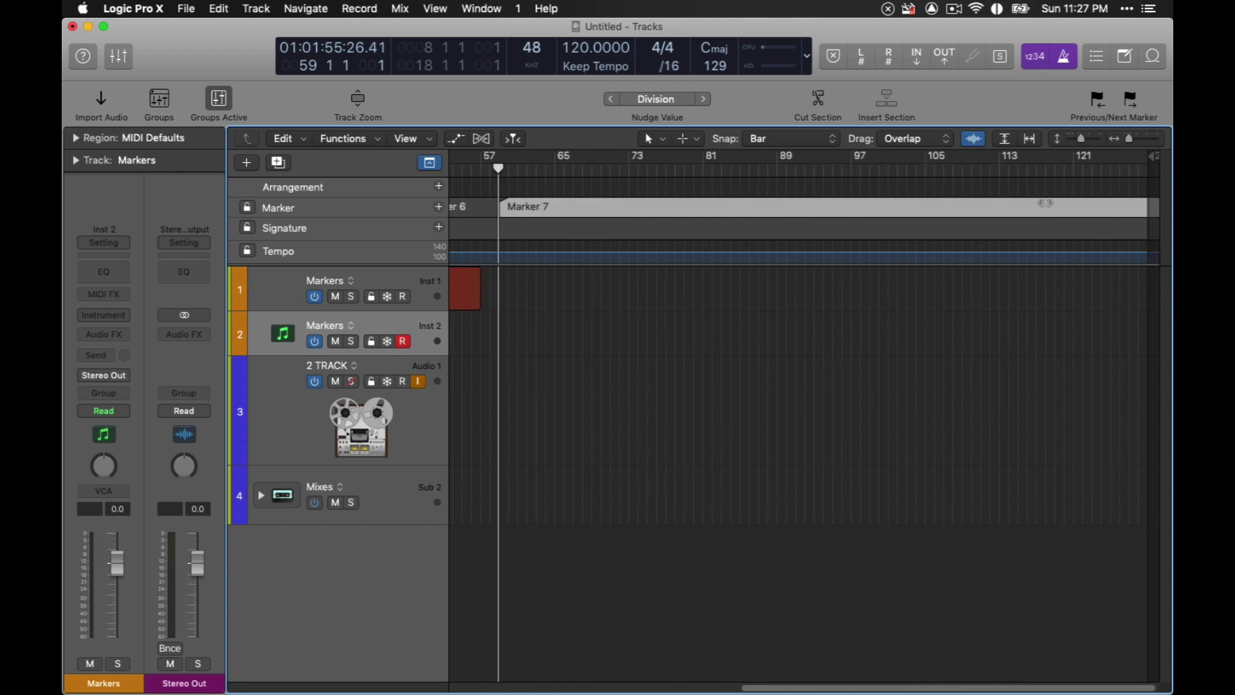
scroll(1045, 203, left, 5)
scroll(1044, 203, left, 3)
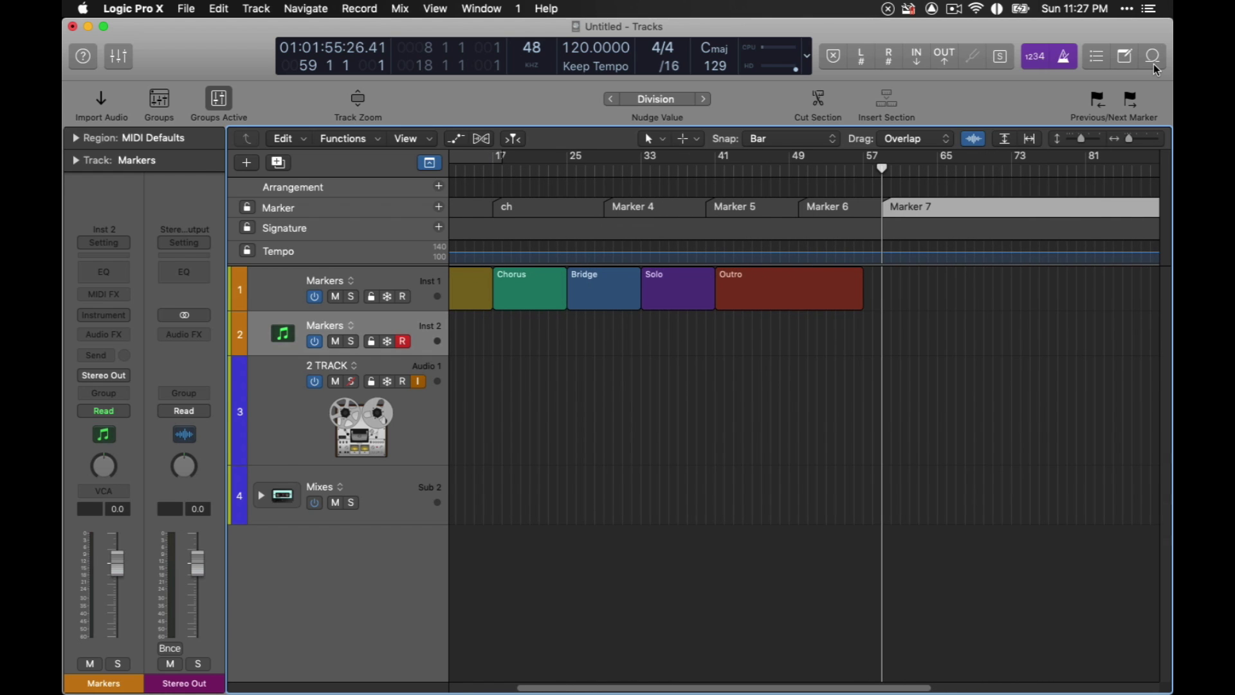
click(1066, 65)
click(1096, 57)
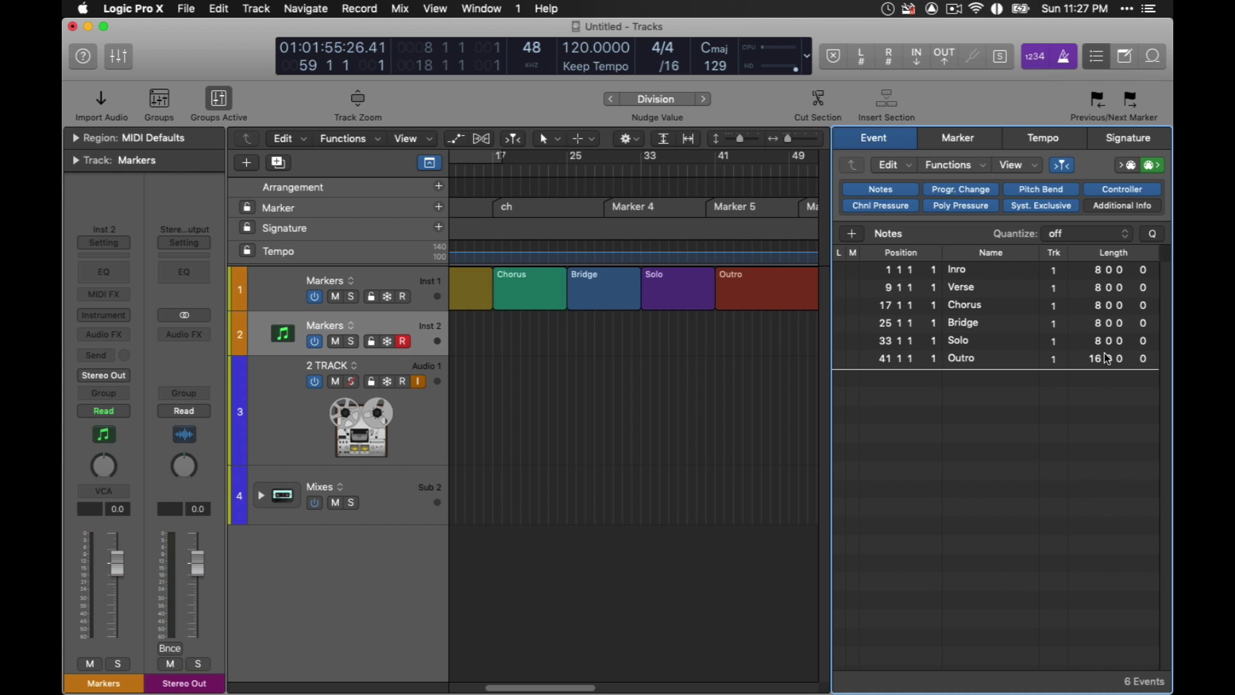
click(740, 392)
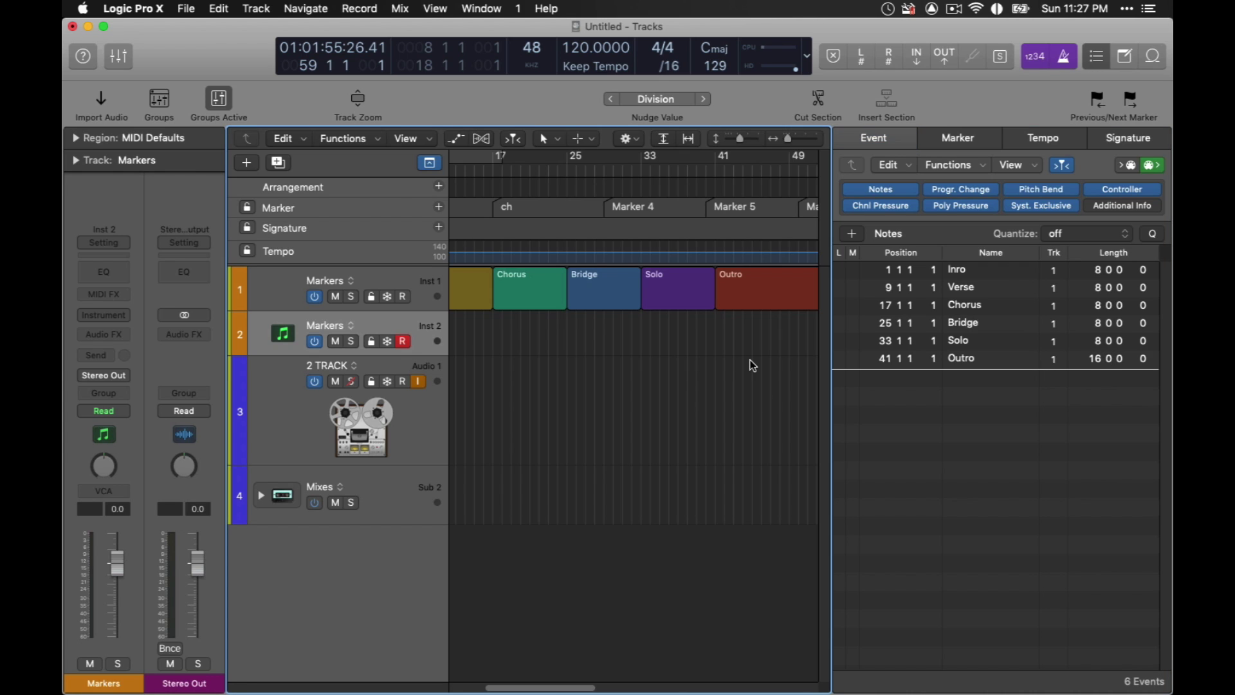
click(943, 138)
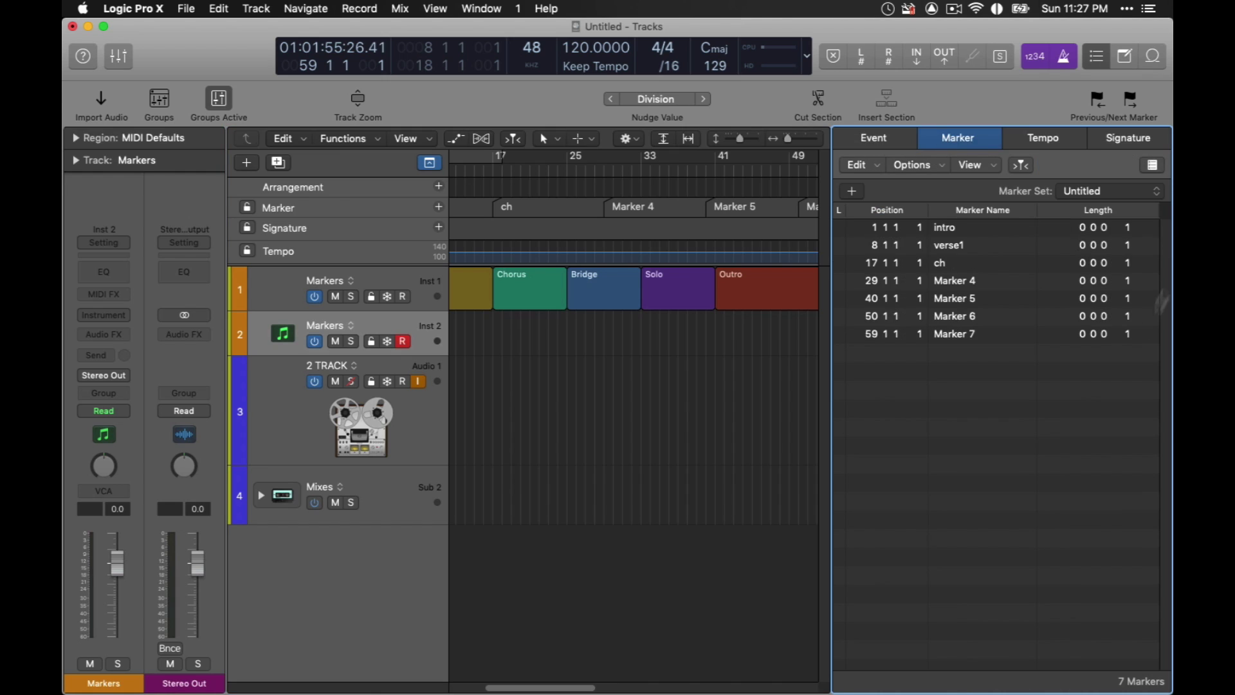
click(1108, 339)
double_click(1108, 339)
text(2)
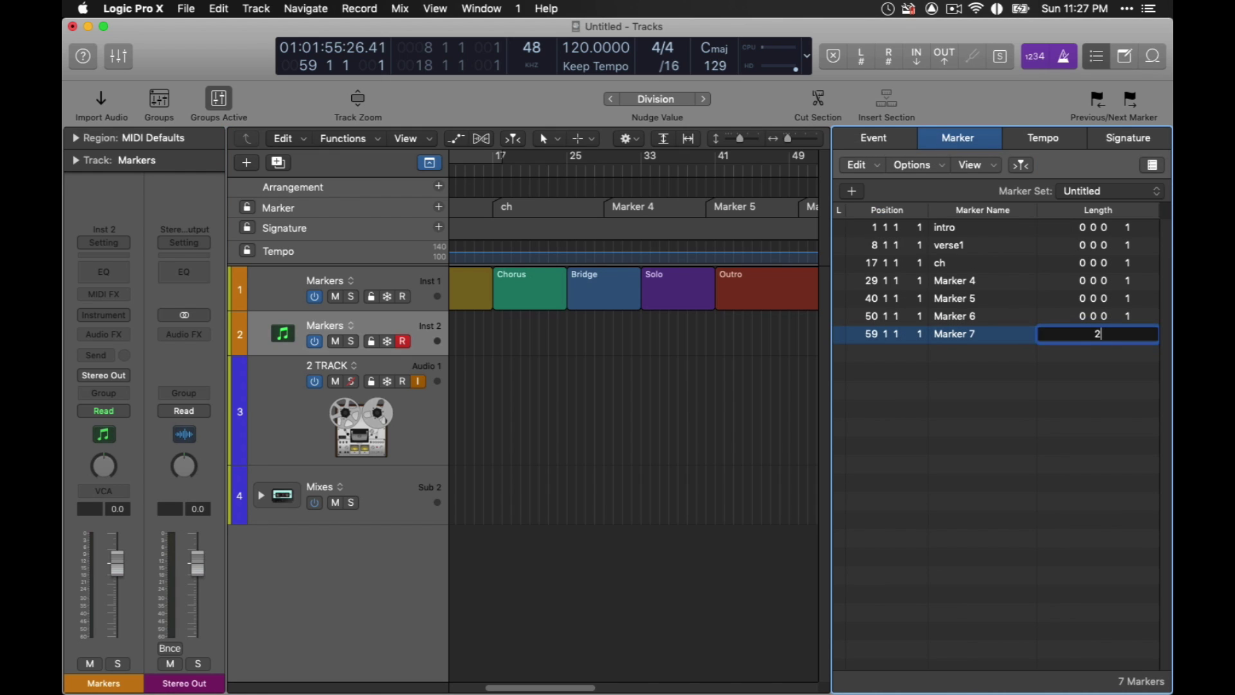
key(Return)
Close the list editors and extend the end of Marker 7 to about bar 65.
click(769, 386)
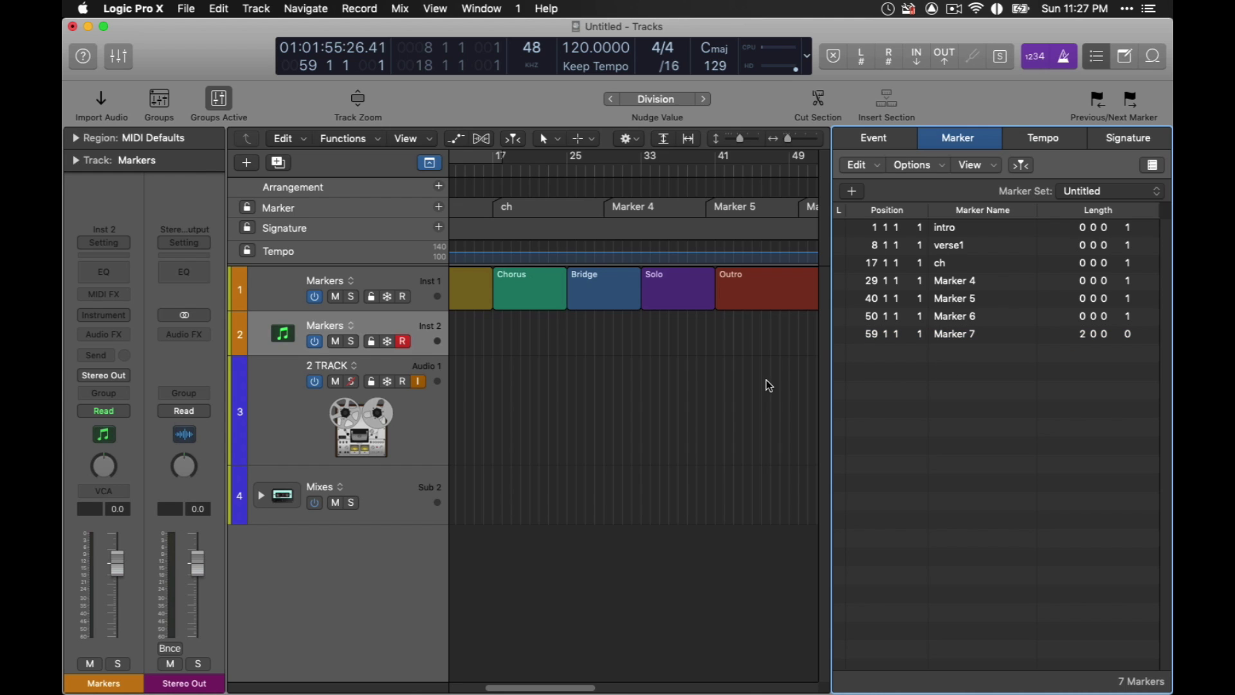
click(1101, 60)
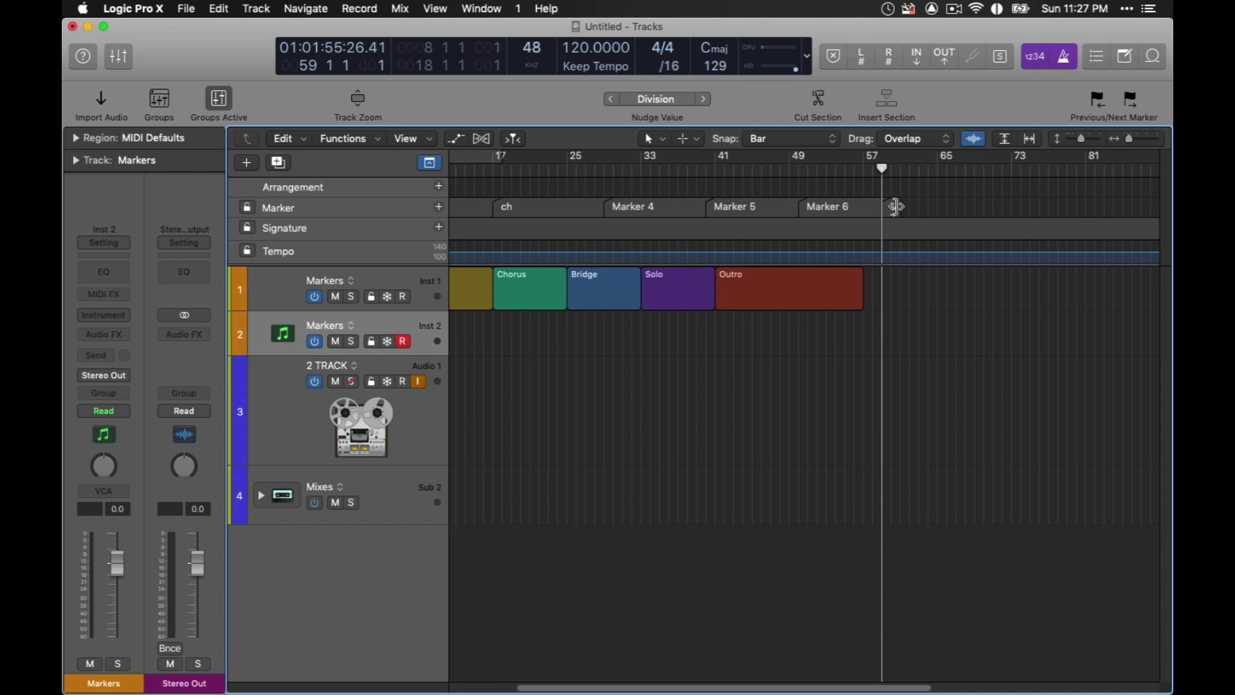
drag(900, 207, 938, 204)
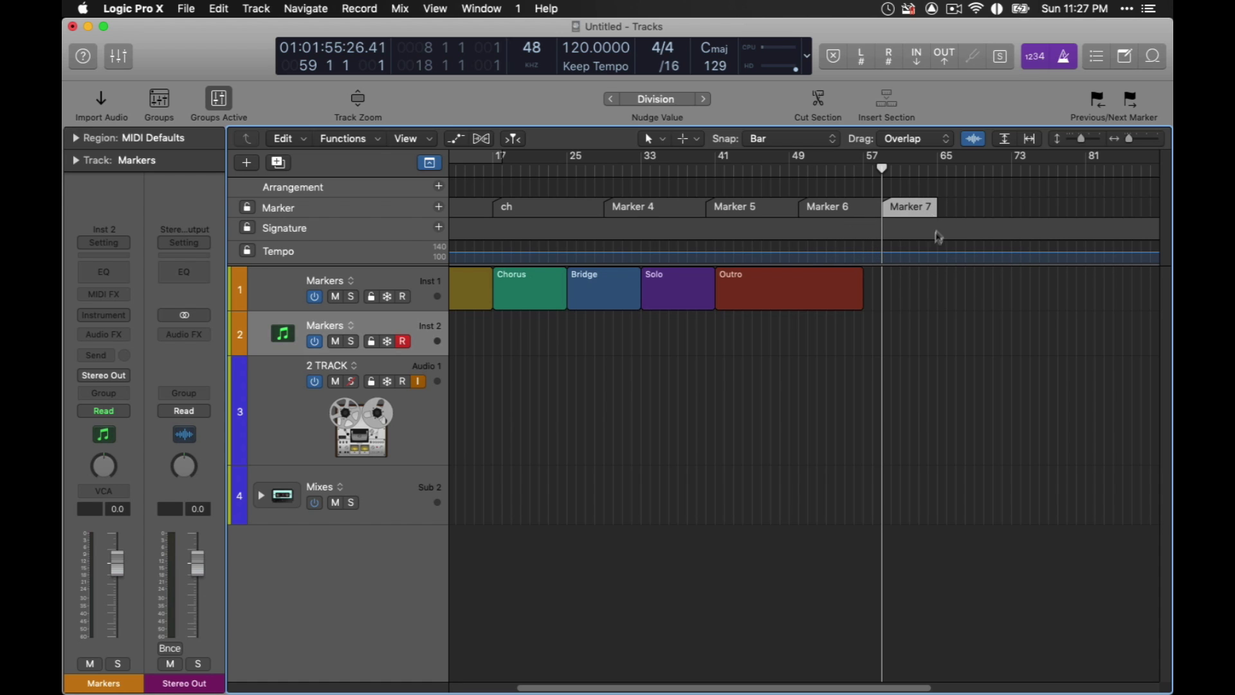
scroll(470, 283, left, 5)
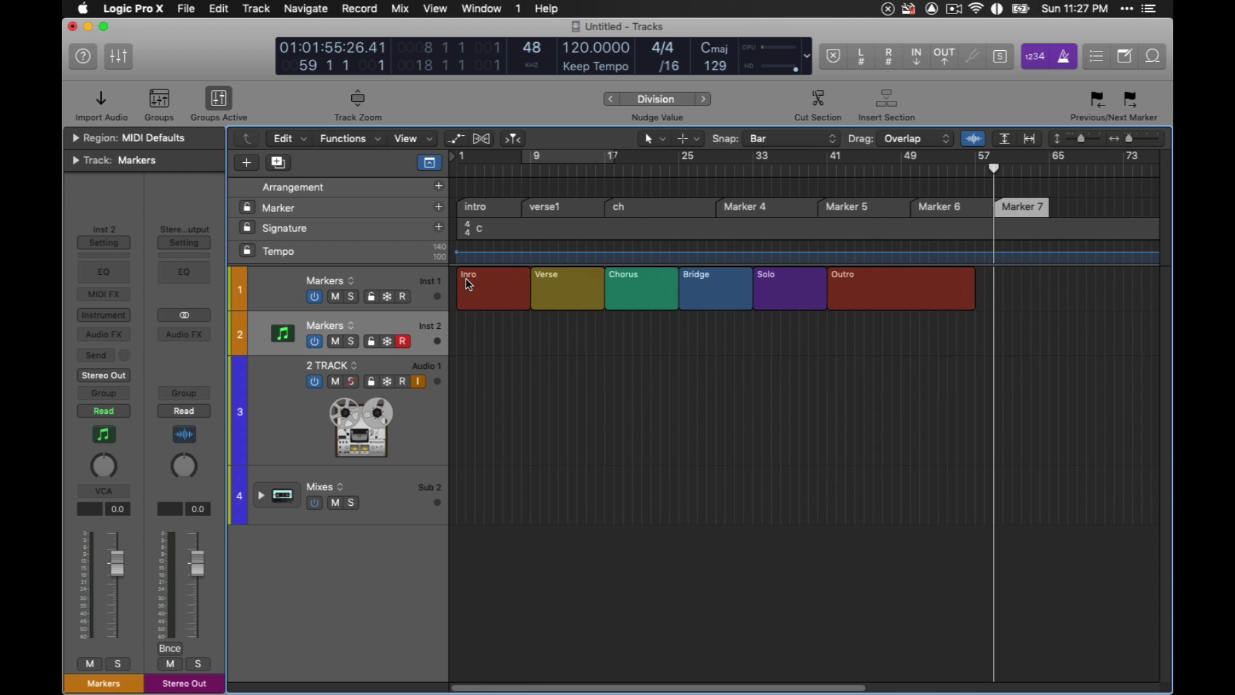
Add new markers repeatedly at the playhead on bar 59, and move the playhead to bar 66.
click(440, 207)
click(440, 208)
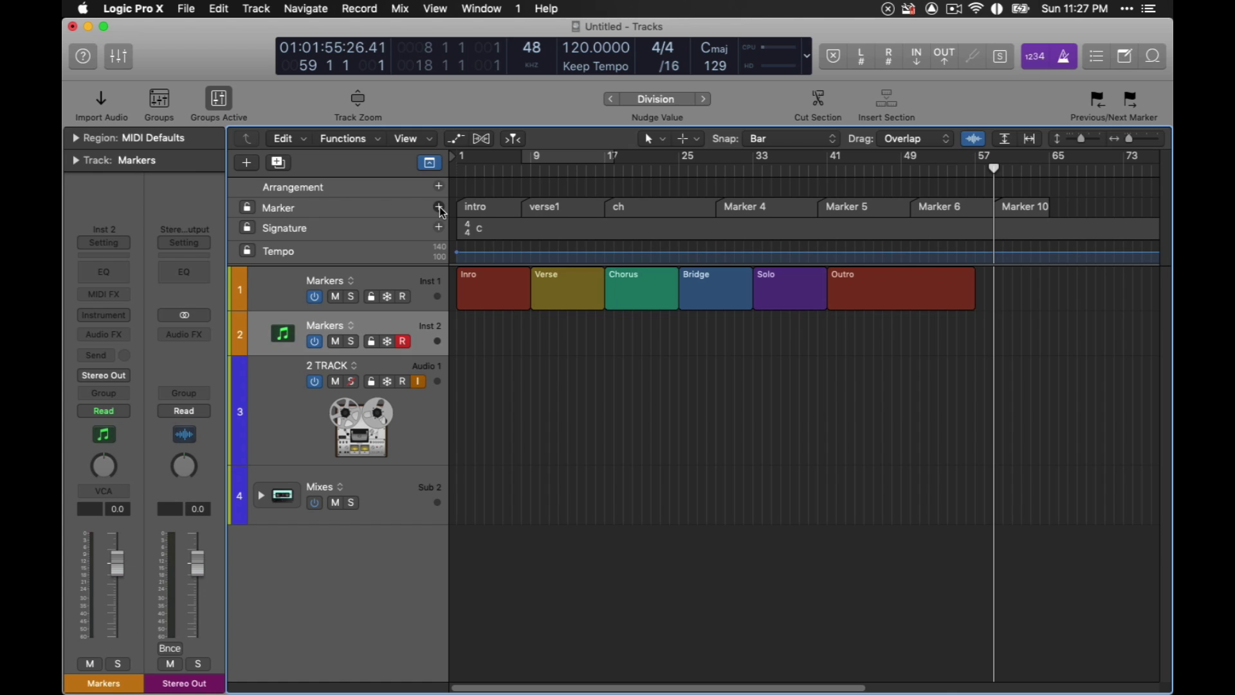
click(439, 207)
click(439, 207)
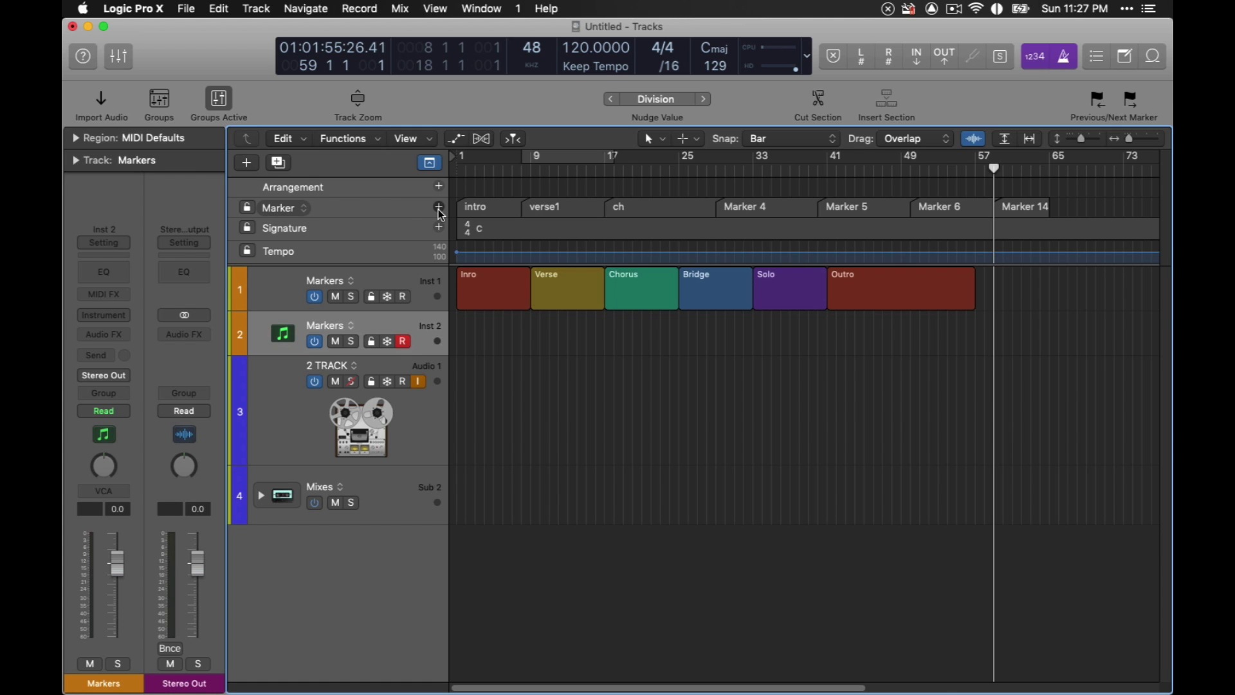
click(440, 208)
click(1058, 169)
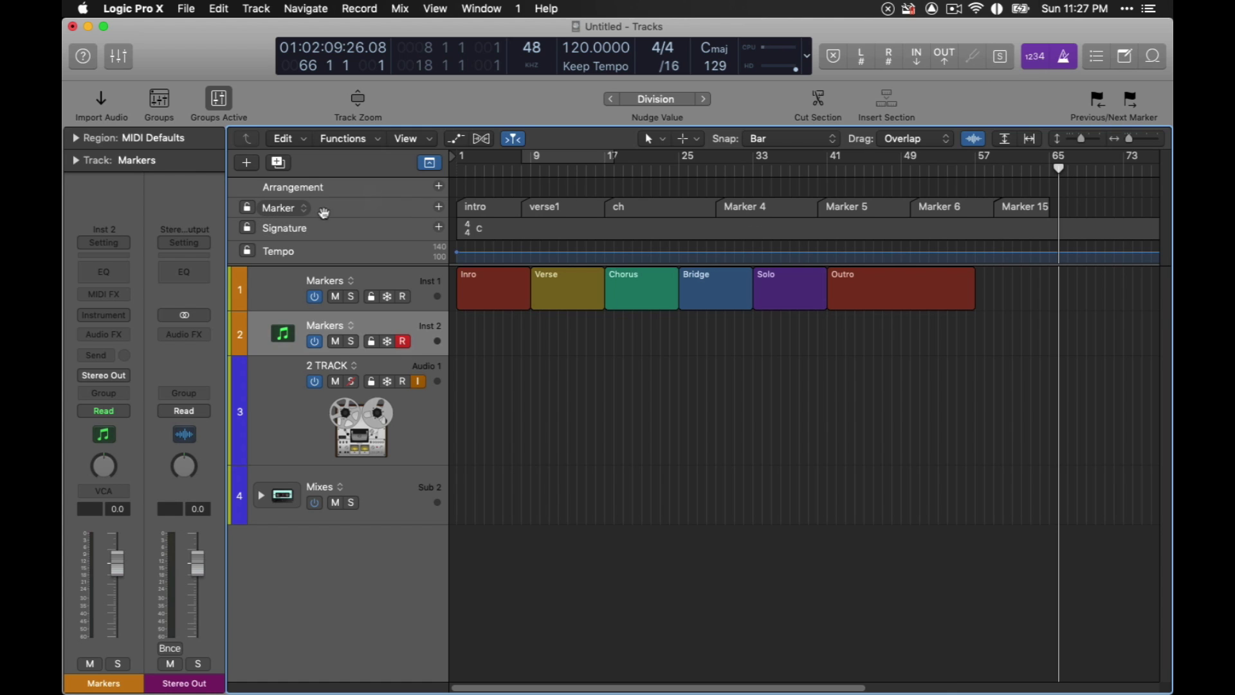
Create a new marker set named "new markers".
click(305, 215)
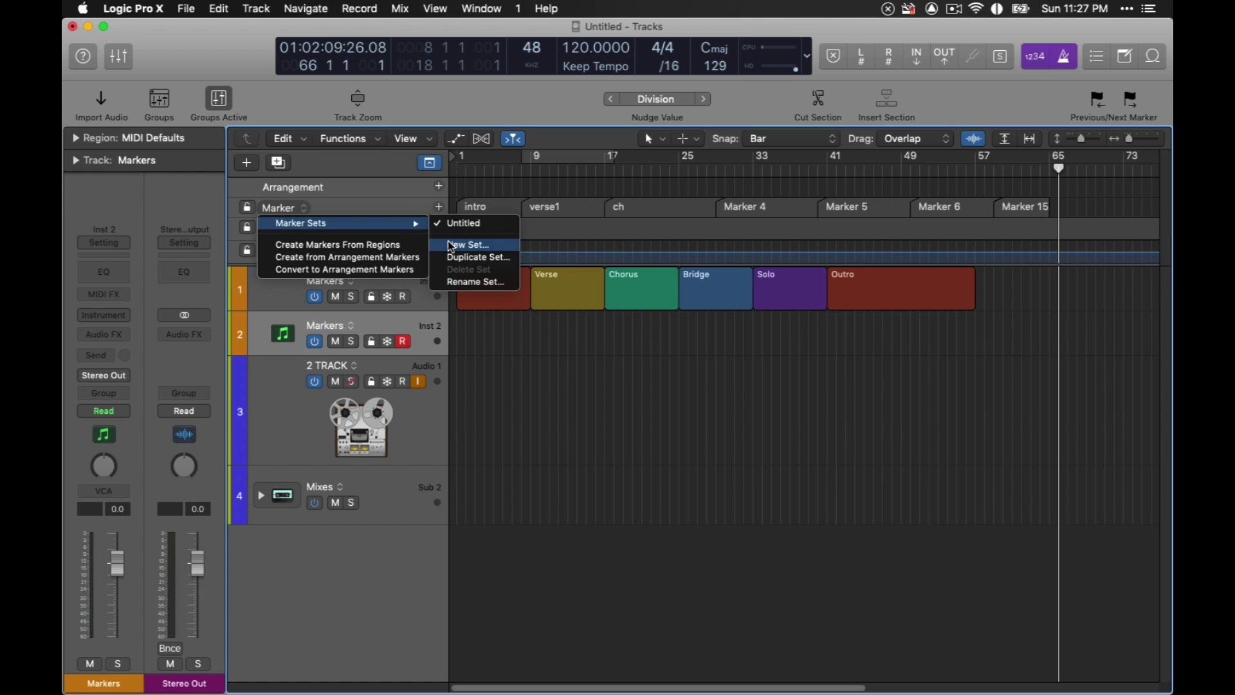
click(457, 243)
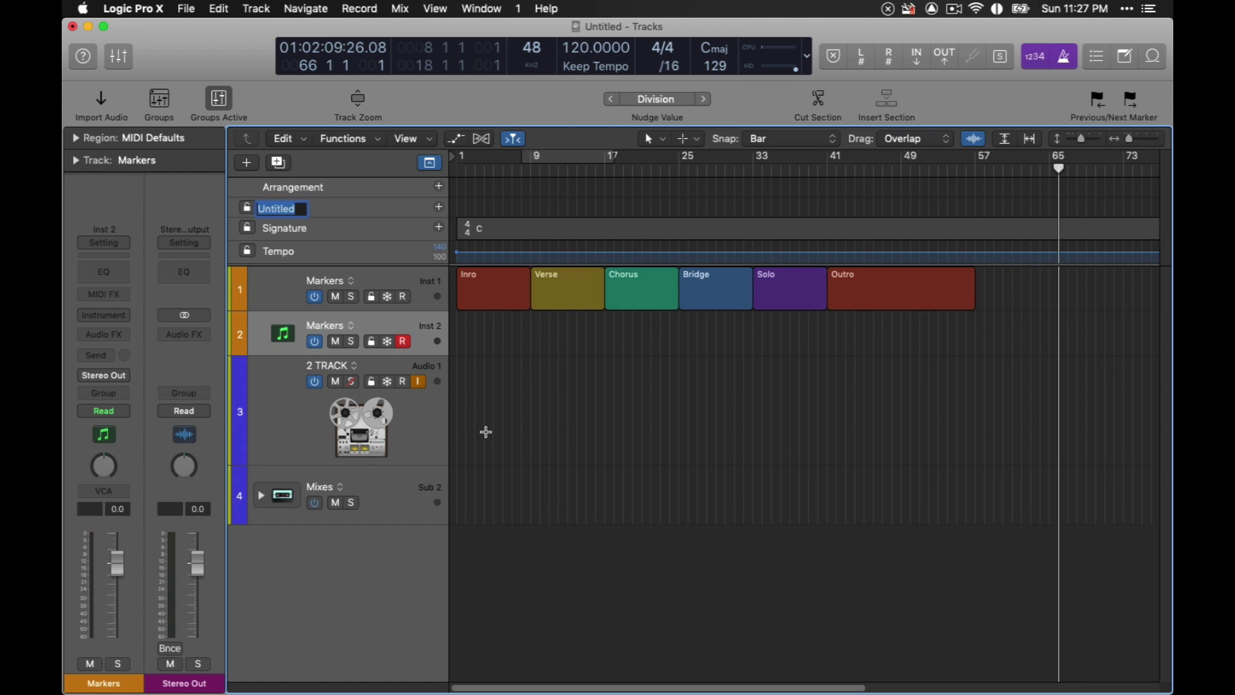
text(new markers)
key(Return)
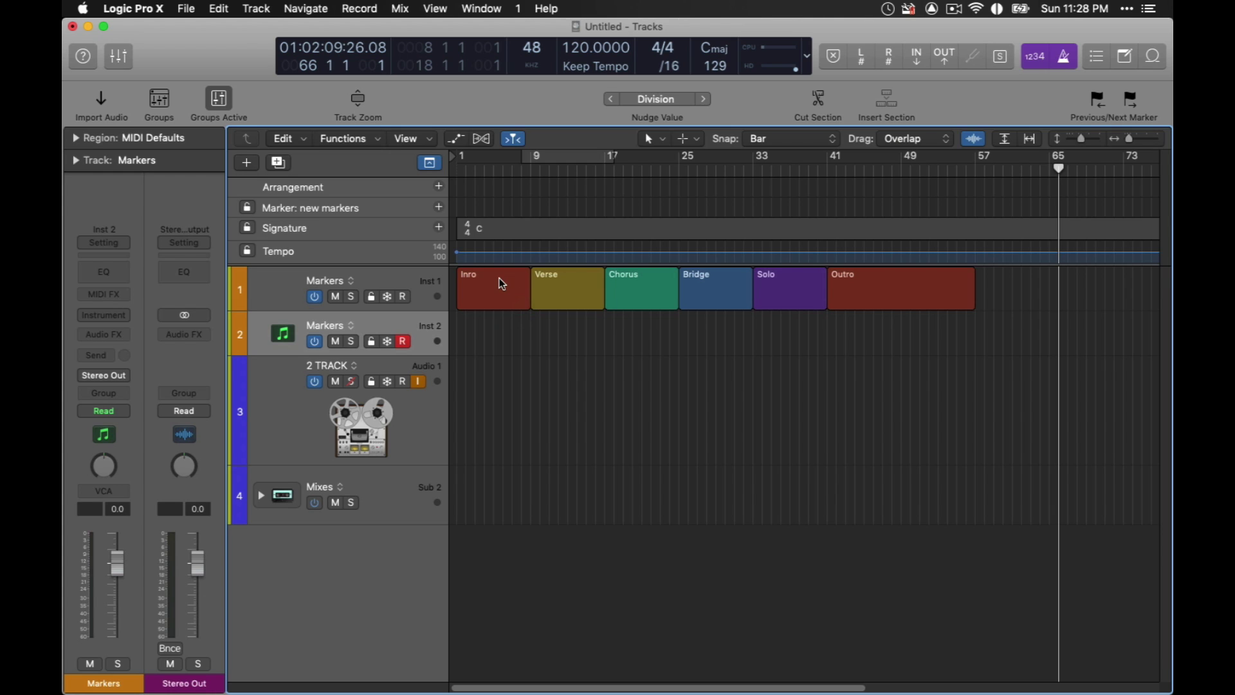
Arrange a 4-bar Inro, 12-bar Verse and 4-bar Chorus region consecutively from bar 1 on the second Markers track.
drag(502, 281, 494, 334)
drag(552, 278, 494, 341)
key(super+z)
drag(613, 287, 642, 348)
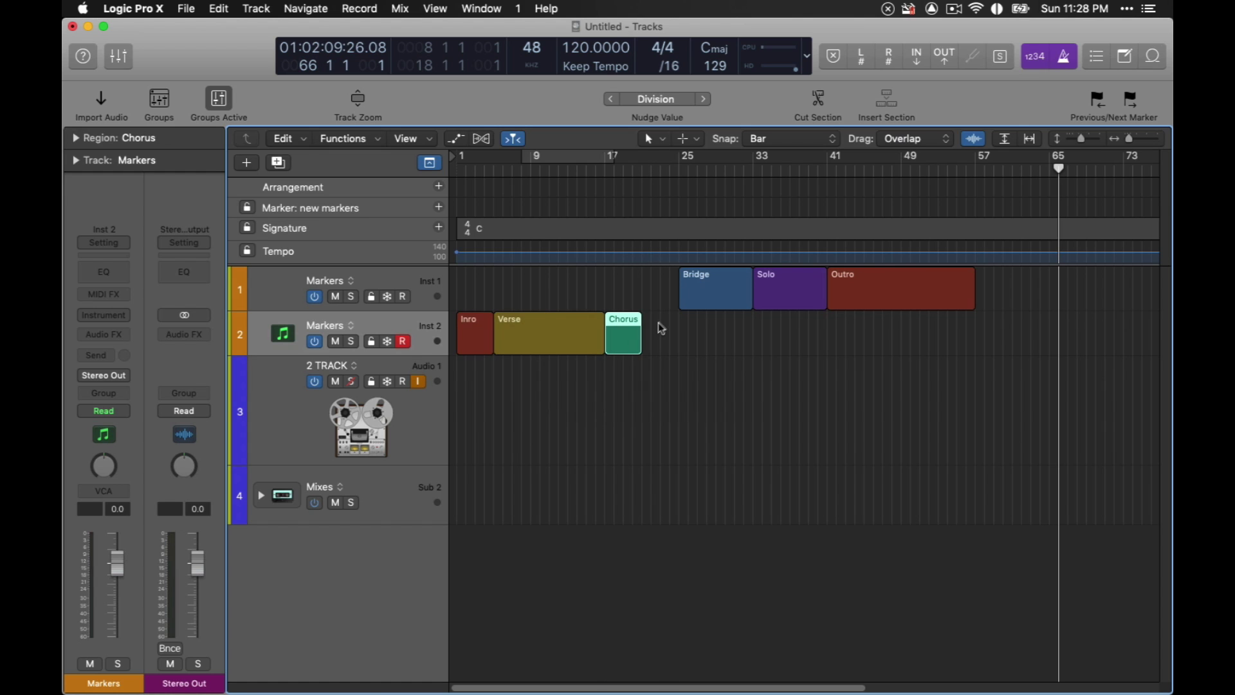
Continue the second Markers track from bar 21 with copies of Verse (12 bars) and Chorus (8 bars), followed by Bridge (8 bars) and Solo (4 bars).
click(550, 325)
drag(549, 326, 825, 347)
drag(690, 276, 937, 343)
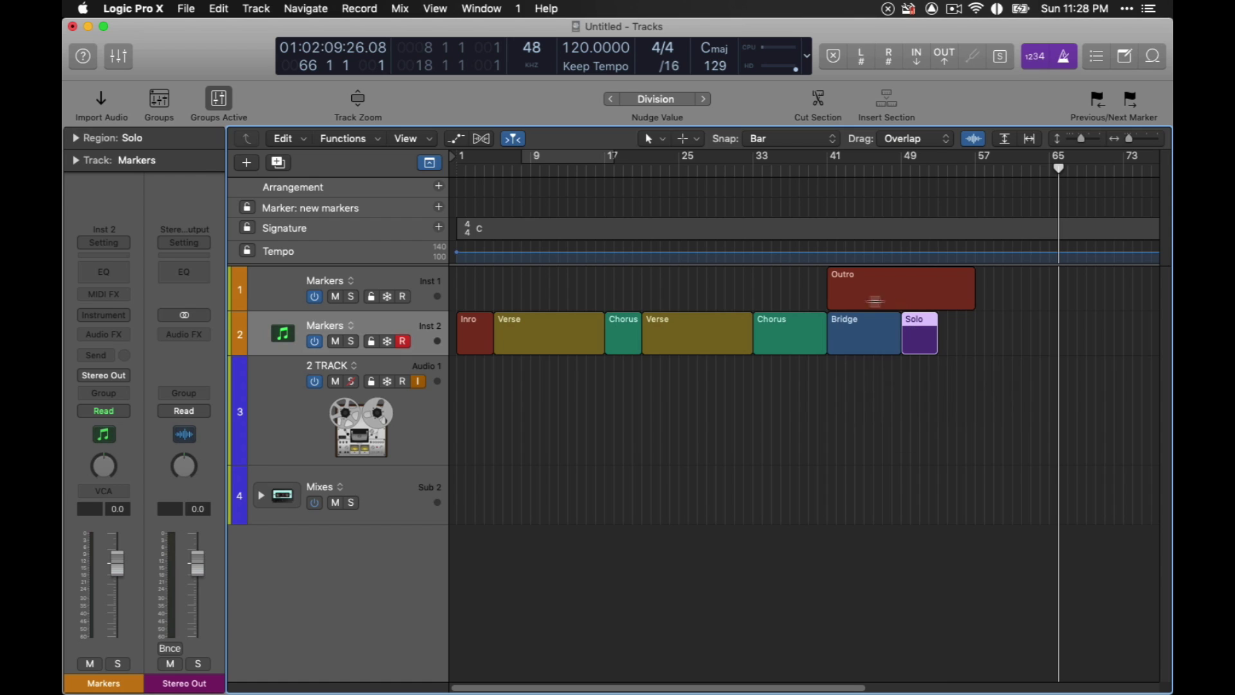
Place two consecutive 8-bar Chorus copies at bars 53 and 61, also duplicating the second Markers track.
drag(794, 319, 976, 331)
key(super+d)
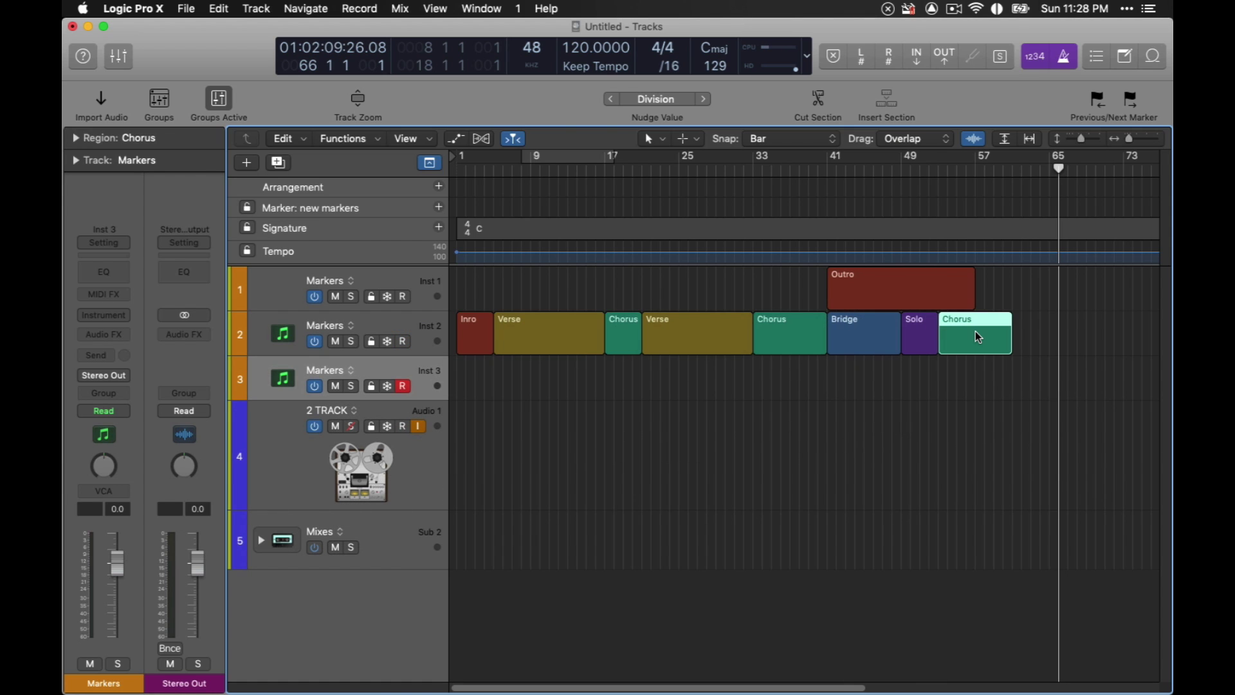
key(super+r)
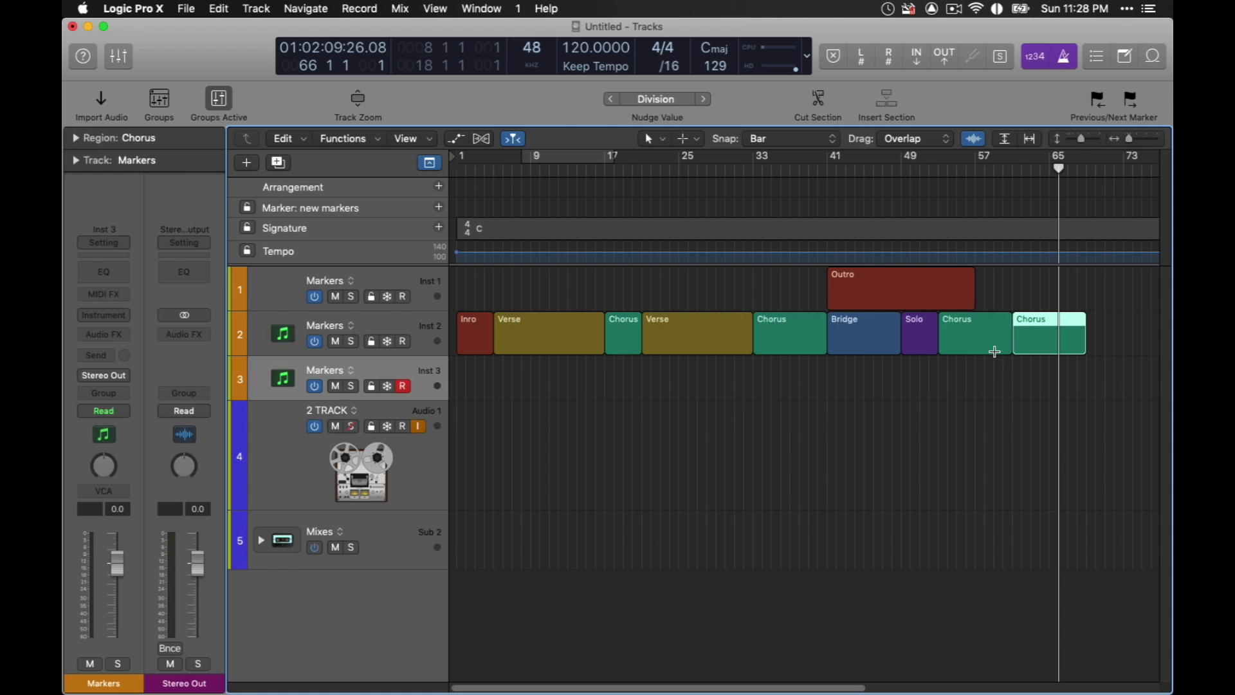
Move the Outro region from the first Markers track to bar 69 on the second Markers track, directly after the last Chorus.
click(698, 326)
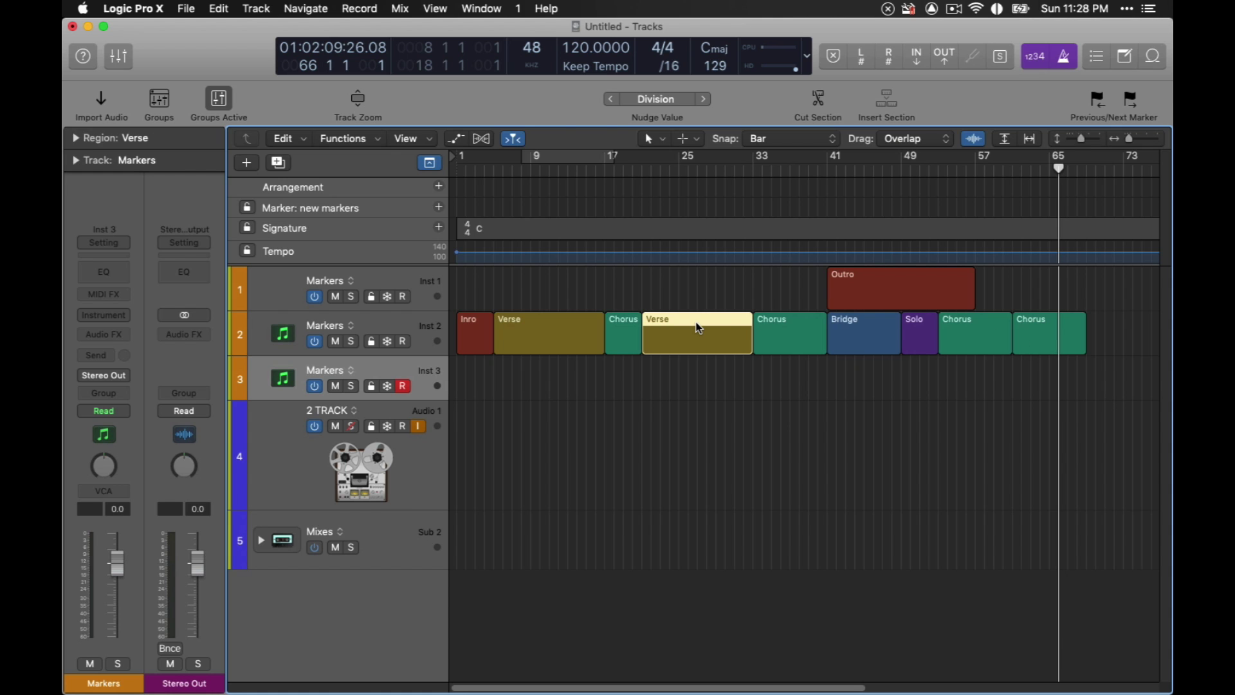
drag(866, 289, 1121, 338)
key(super+Left)
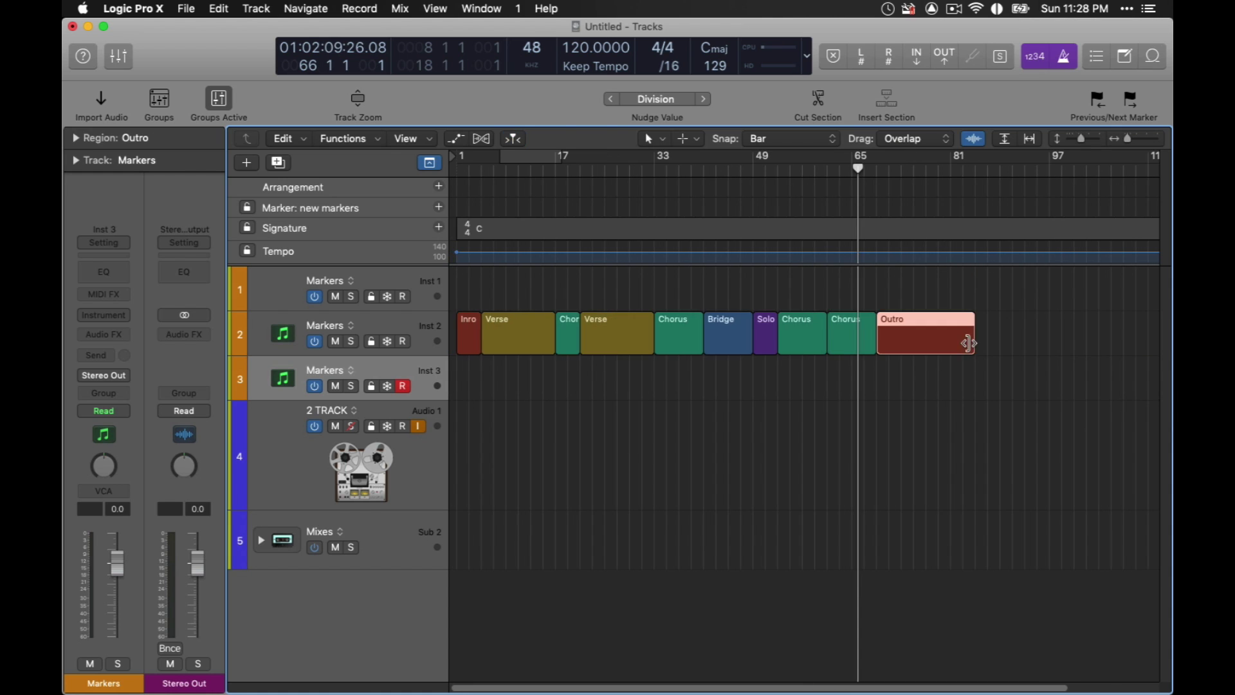
Create markers from all ten regions, Inro through Outro, on the second Markers track and check the resulting Verse and Chorus markers.
drag(989, 326, 461, 331)
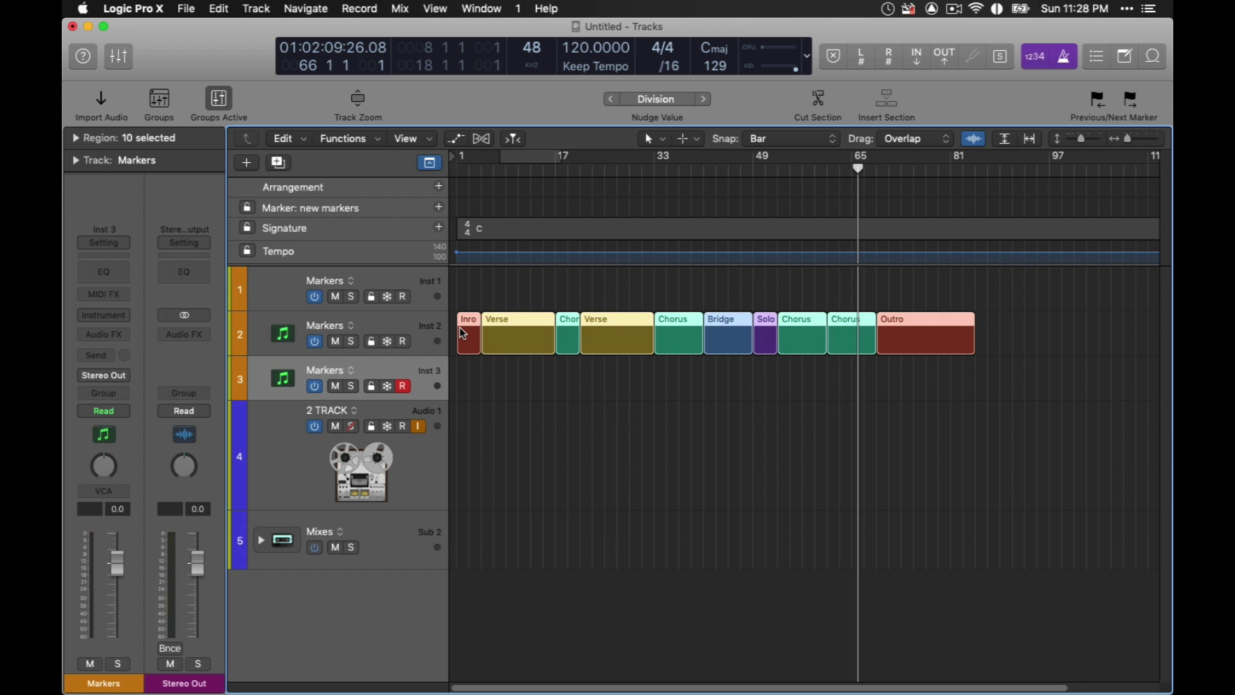
key(alt+shift+m)
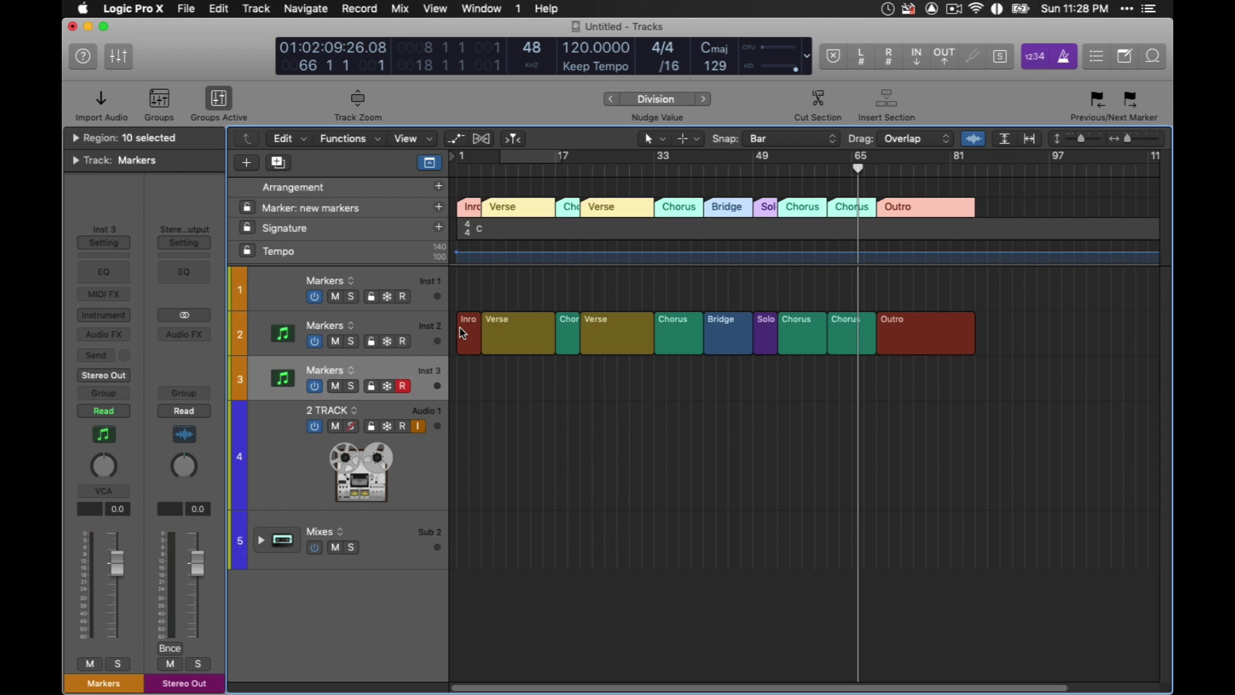
key(alt+shift+apostrophe)
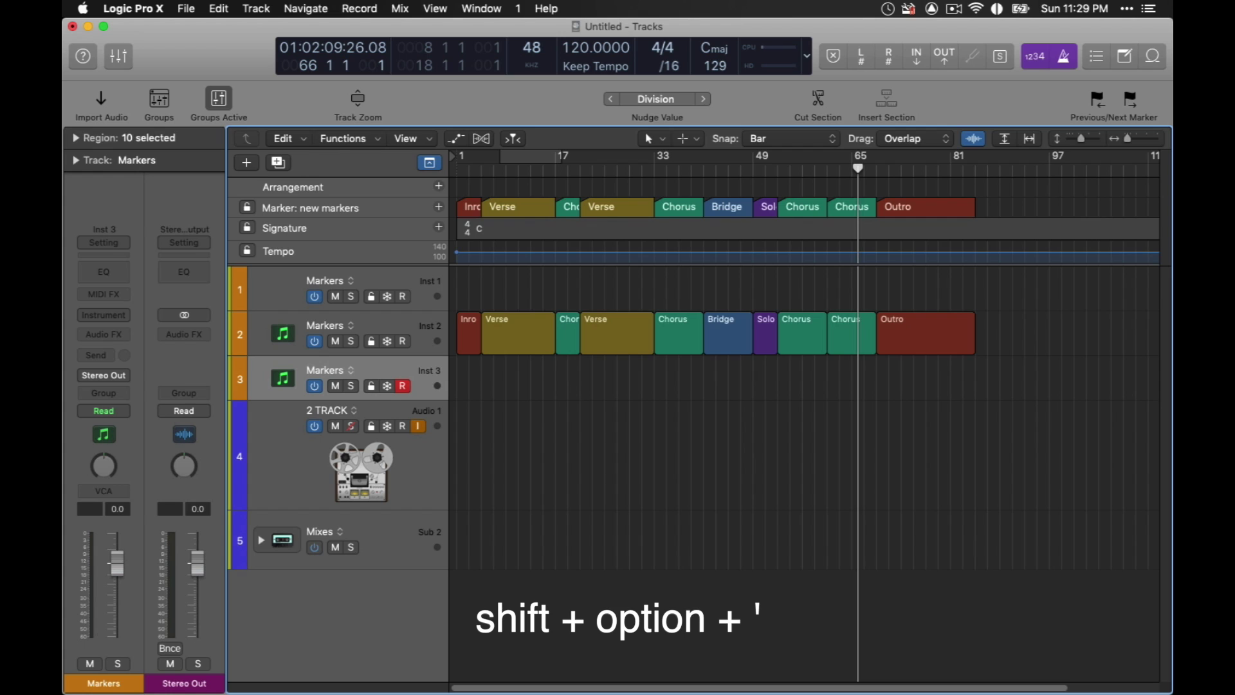
click(619, 206)
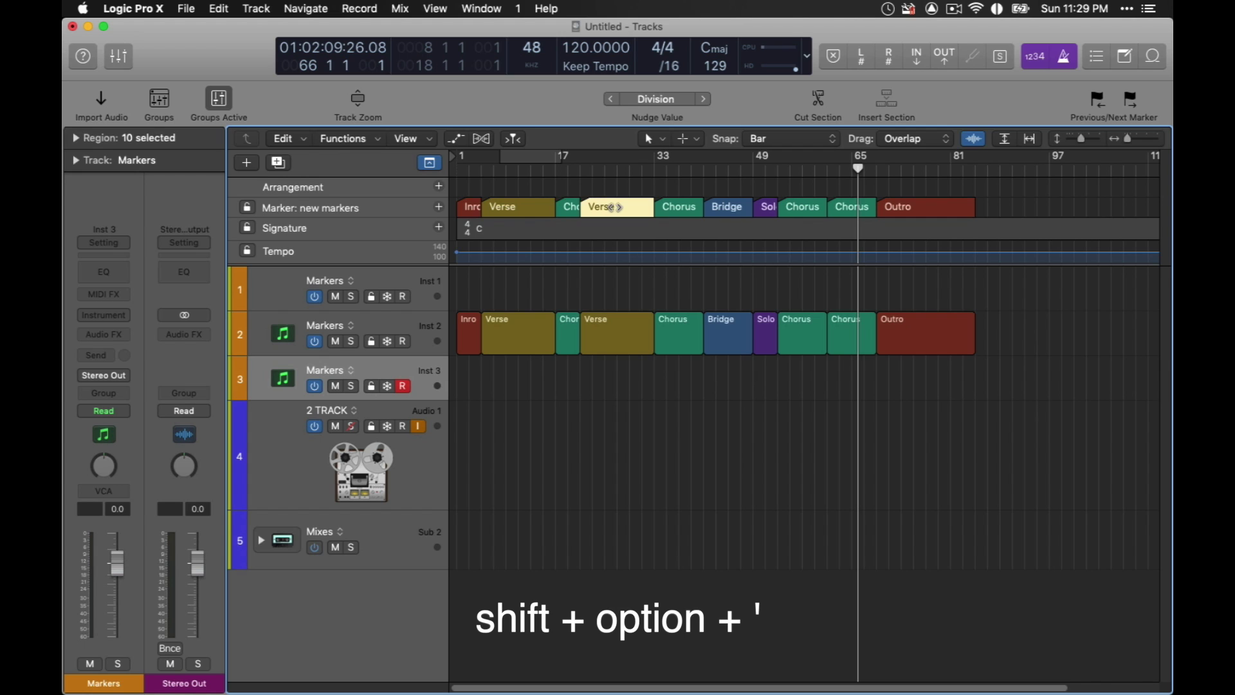
click(677, 206)
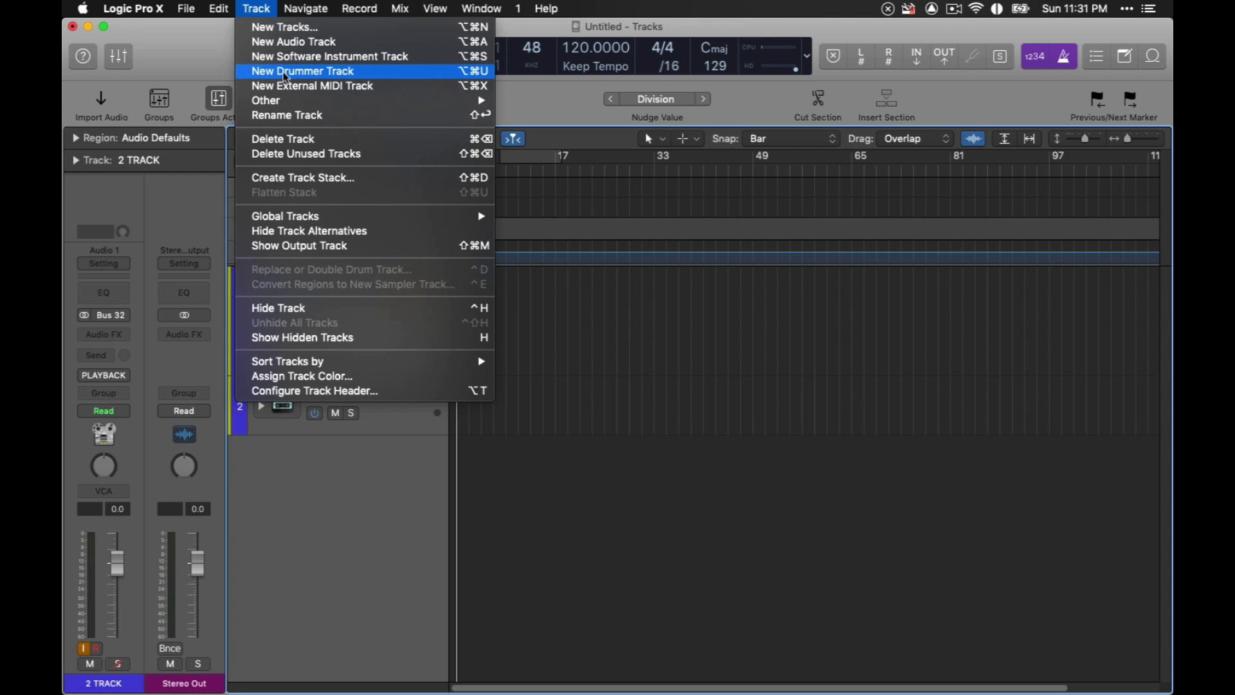
Add a software instrument track below 2 TRACK, make its row taller, and create an empty MIDI region on it at bar 2.
click(288, 57)
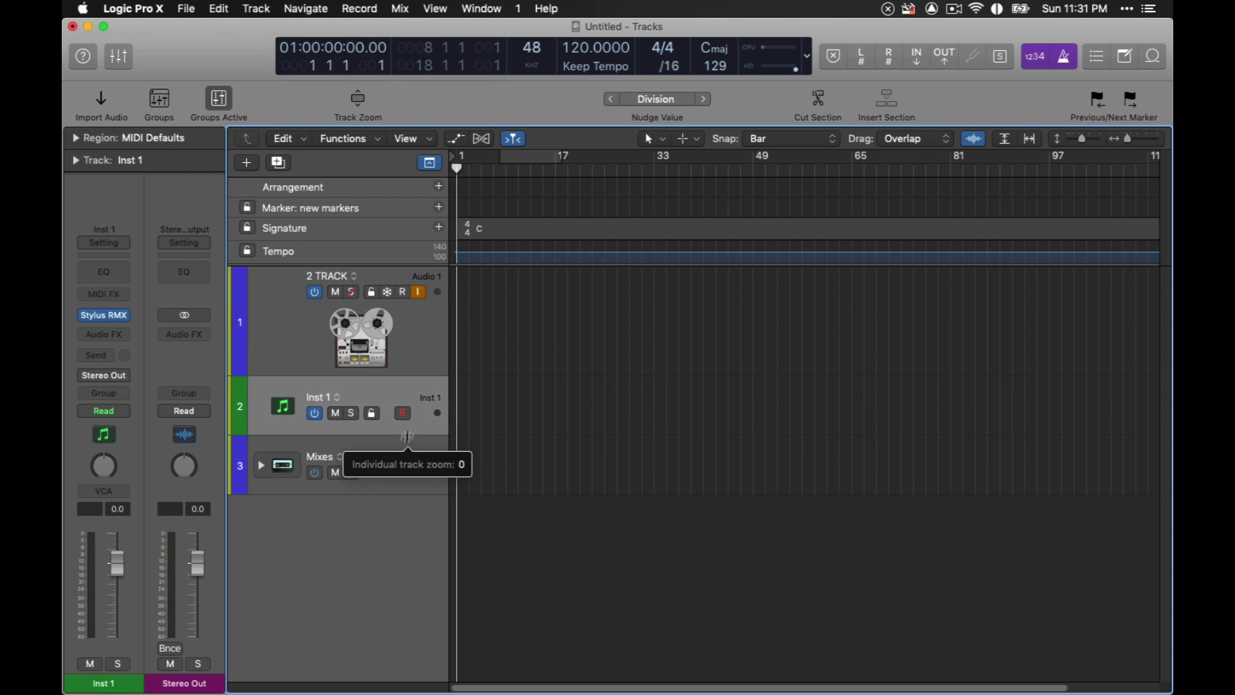
drag(408, 433, 408, 484)
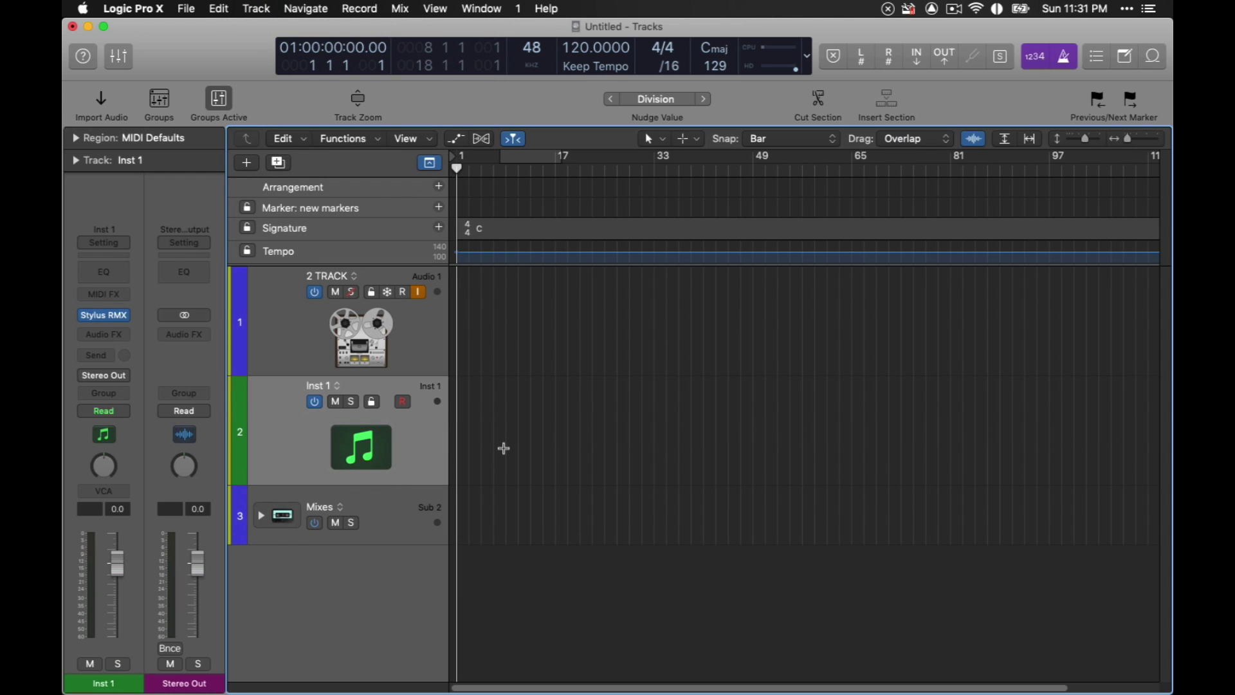
right_click(468, 416)
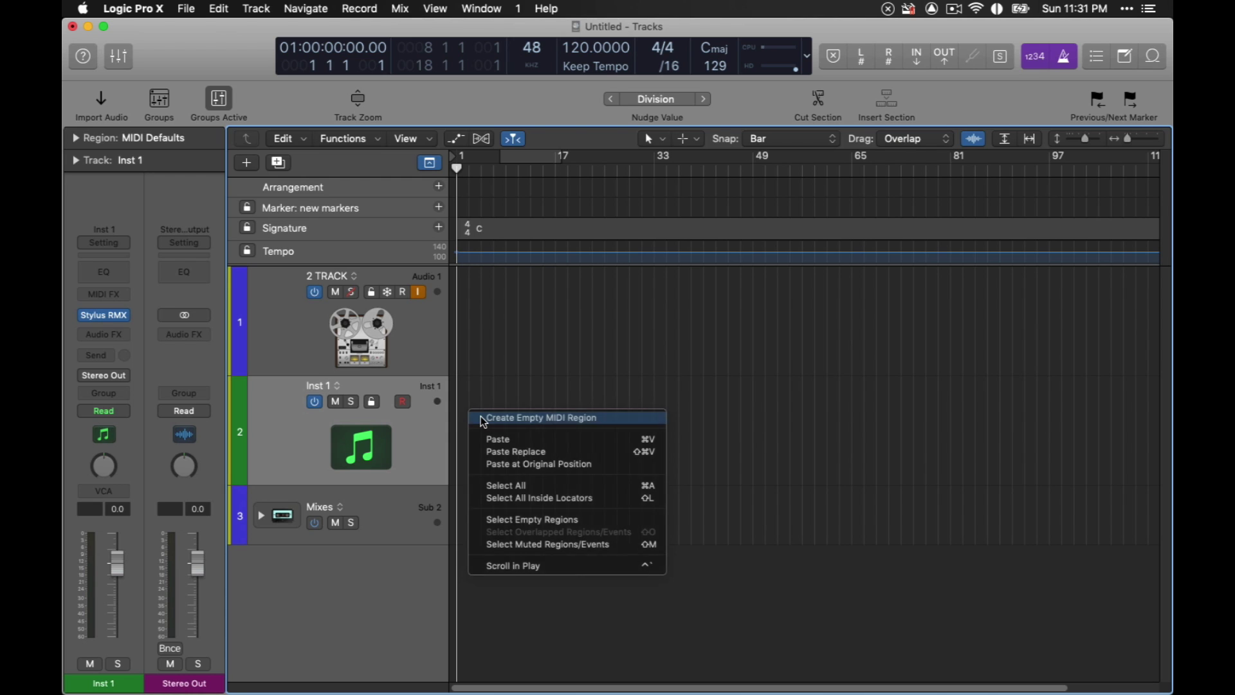
click(484, 417)
key(super+Right)
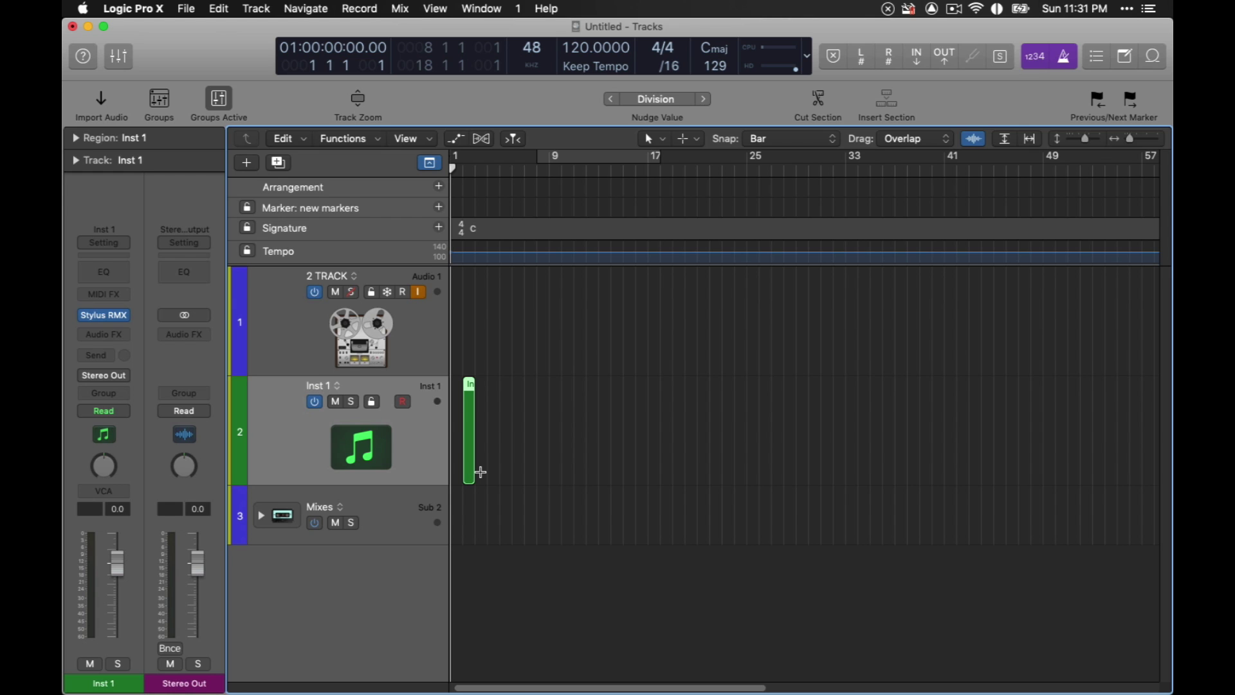
Lengthen the MIDI region at bar 2 to 8 bars and repeat it four times back to back.
drag(471, 478, 557, 472)
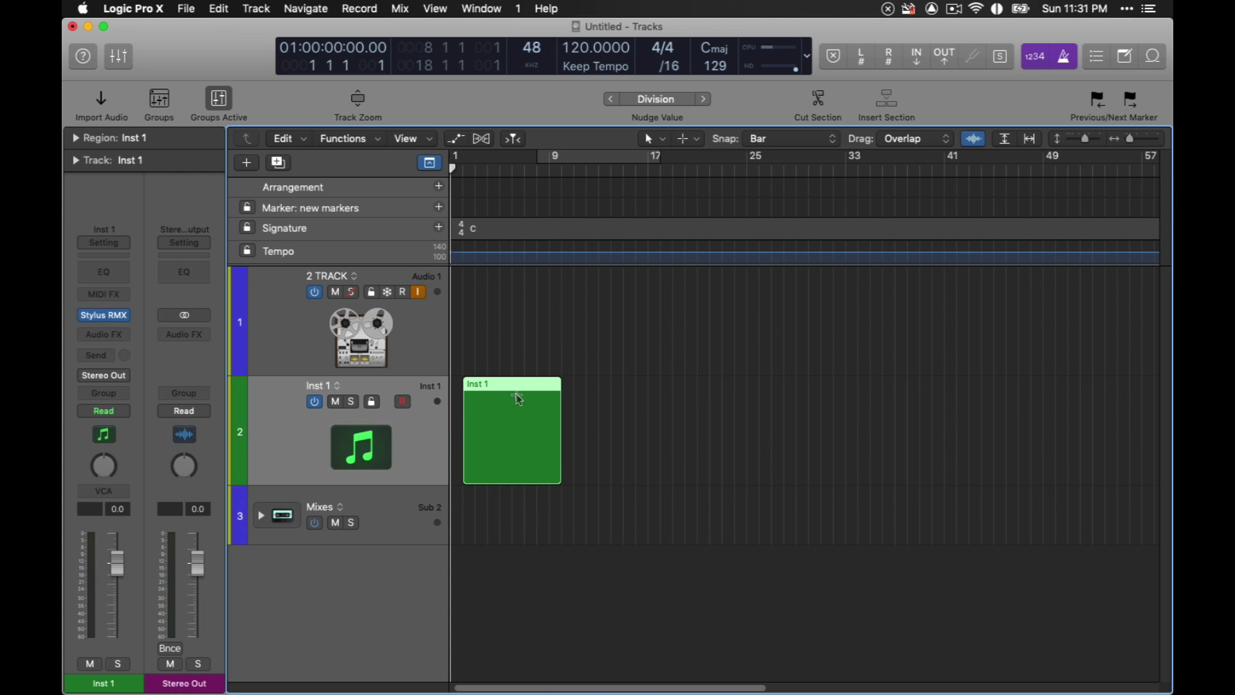
key(super+r)
key(super+r)
key(super+r)
key(super+r)
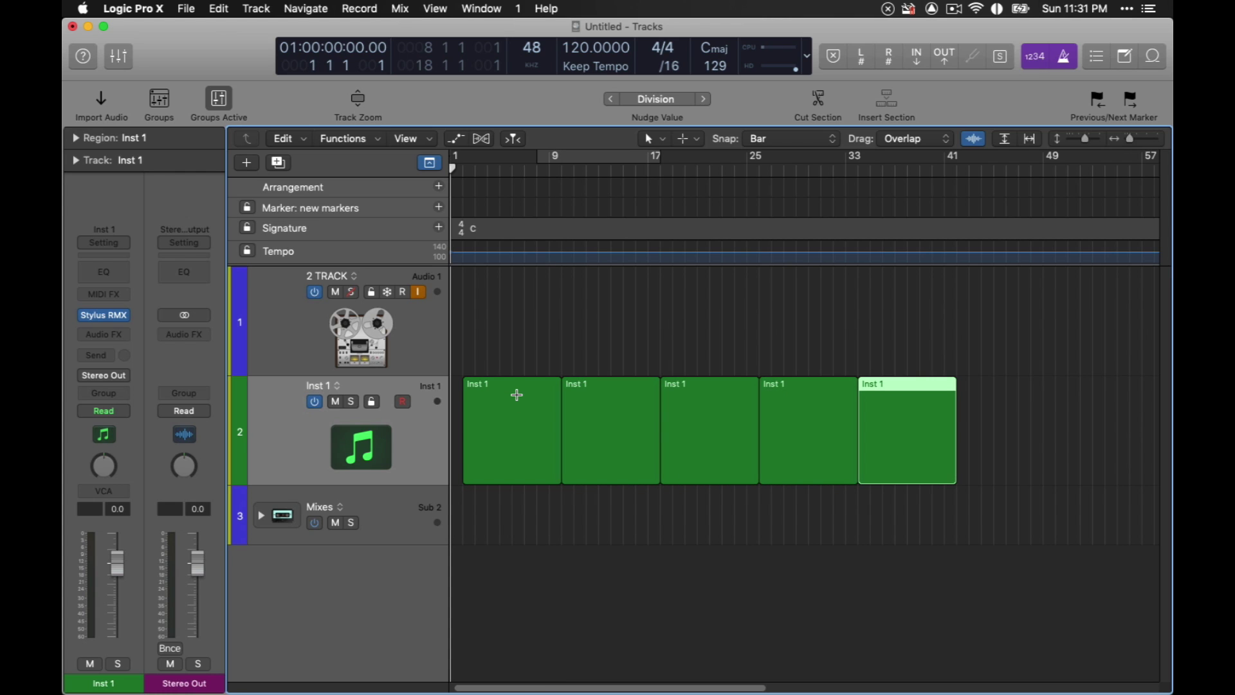
Rename the first region intro and the second region verse.
click(519, 396)
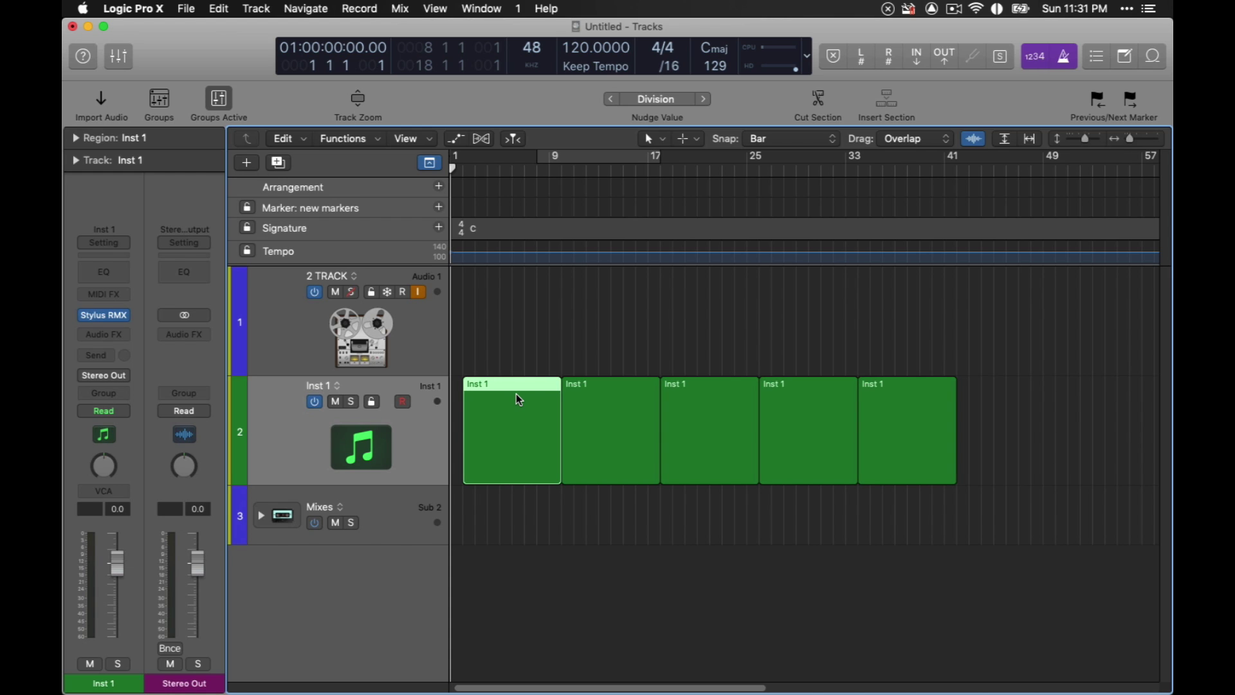
key(shift+n)
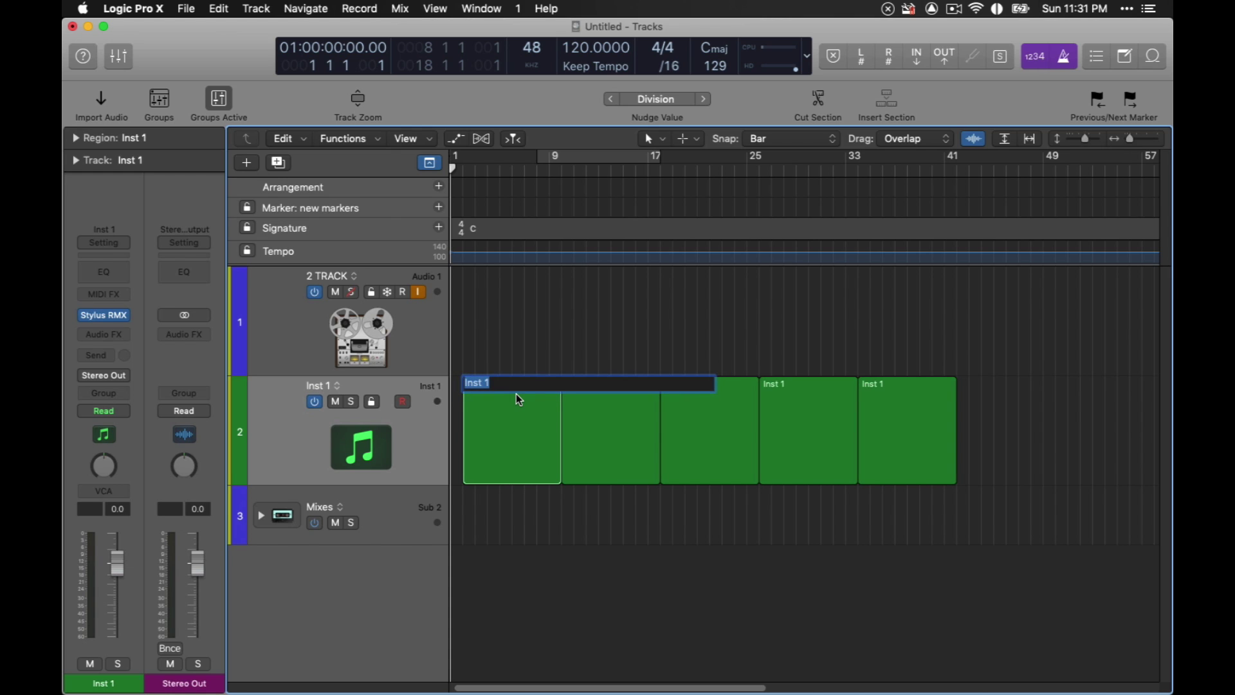
text(intro)
key(Return)
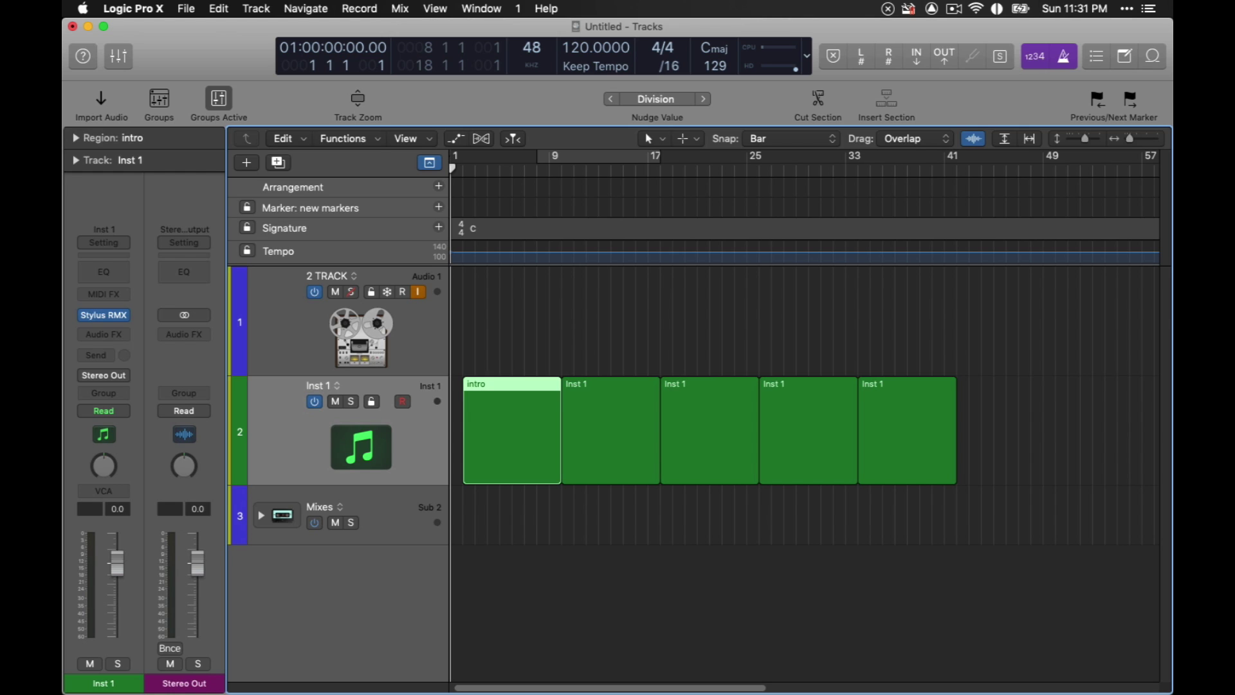
click(654, 408)
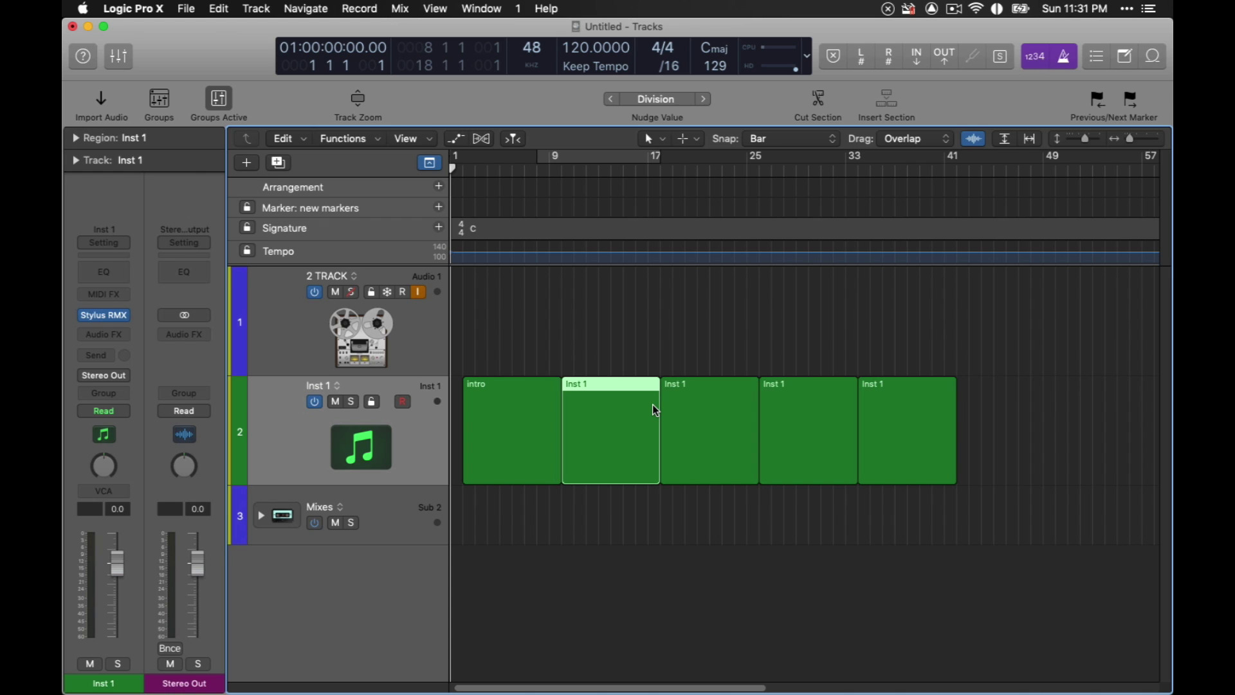
key(shift+n)
text(verse)
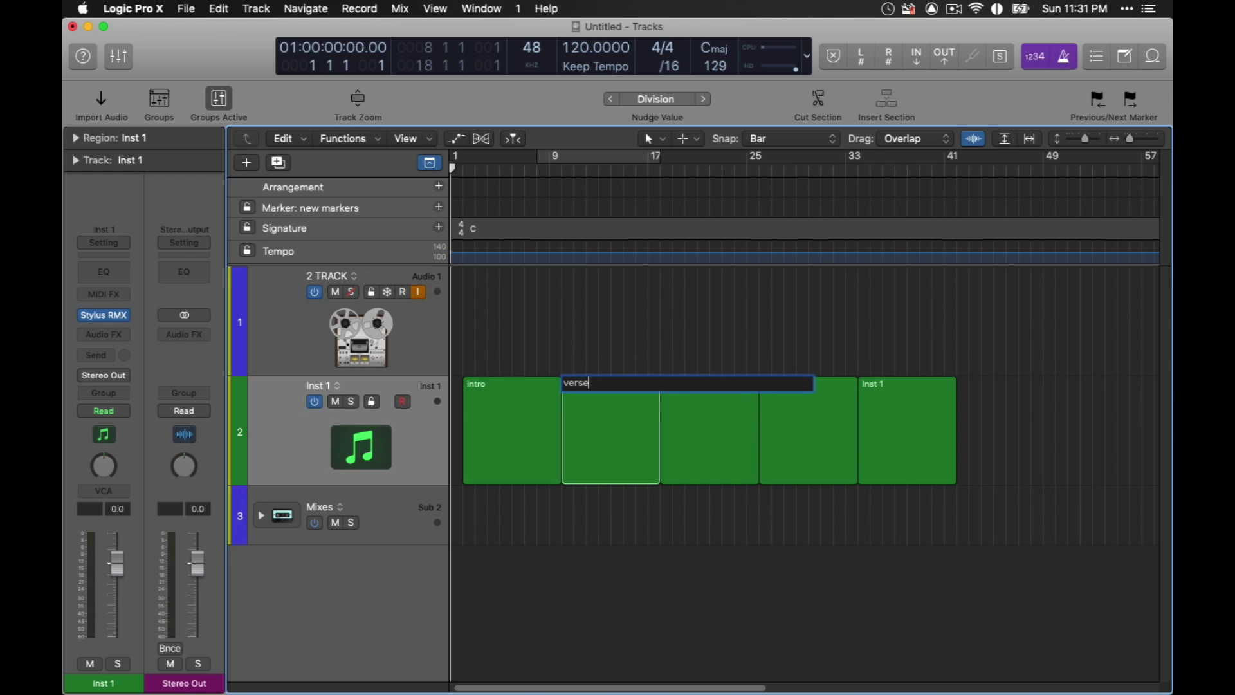
key(Return)
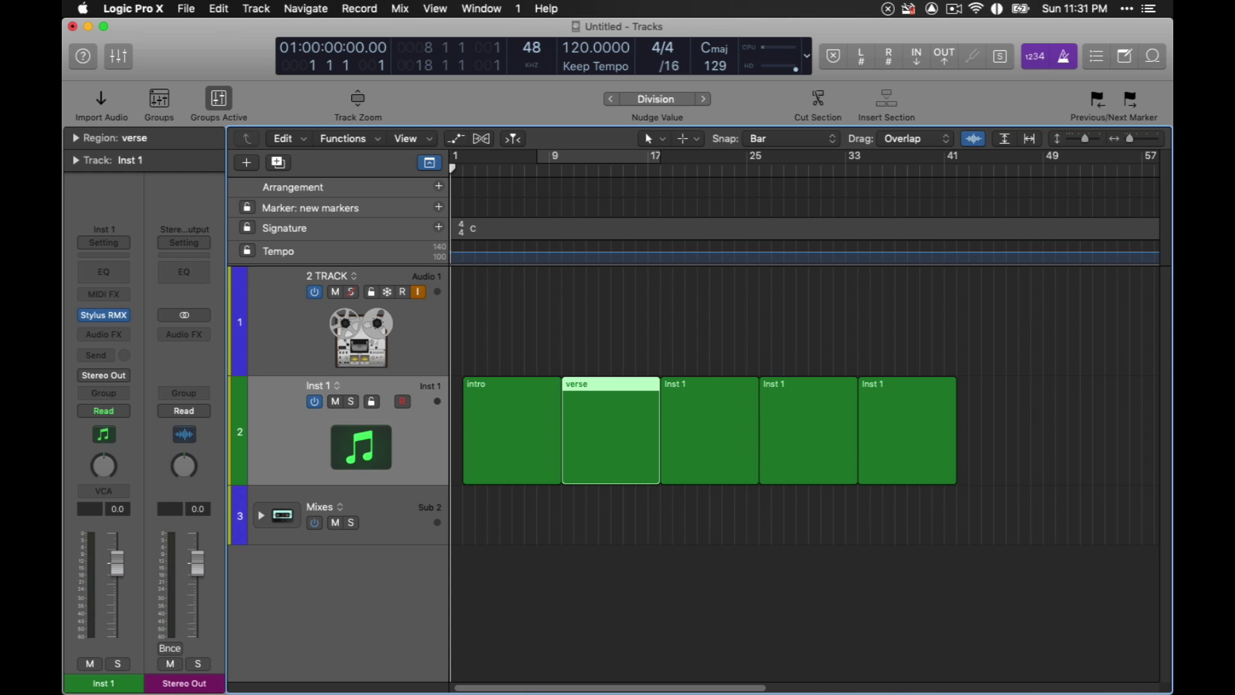
Rename the third region chorus and the fourth region bridge.
click(682, 426)
key(shift+n)
text(chorus)
key(Return)
click(813, 411)
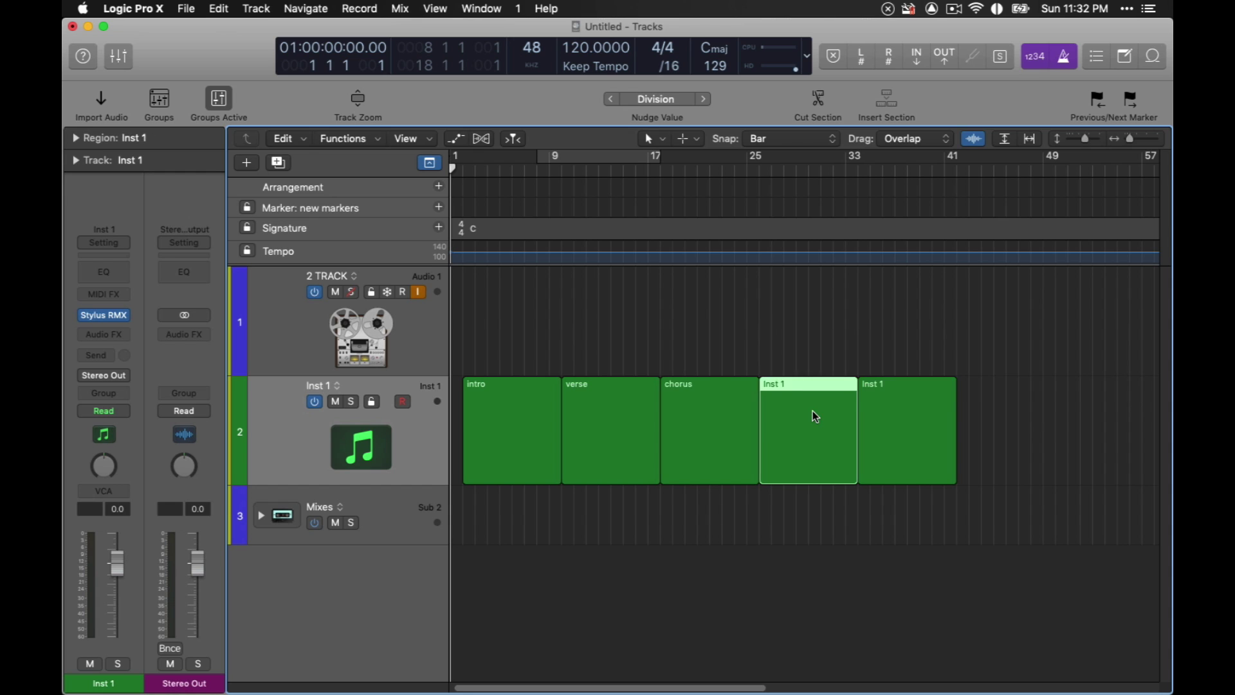
key(shift+n)
text(bridge)
key(Return)
Rename the fifth region outro and clear the region selection.
click(902, 407)
key(shift+n)
text(outro)
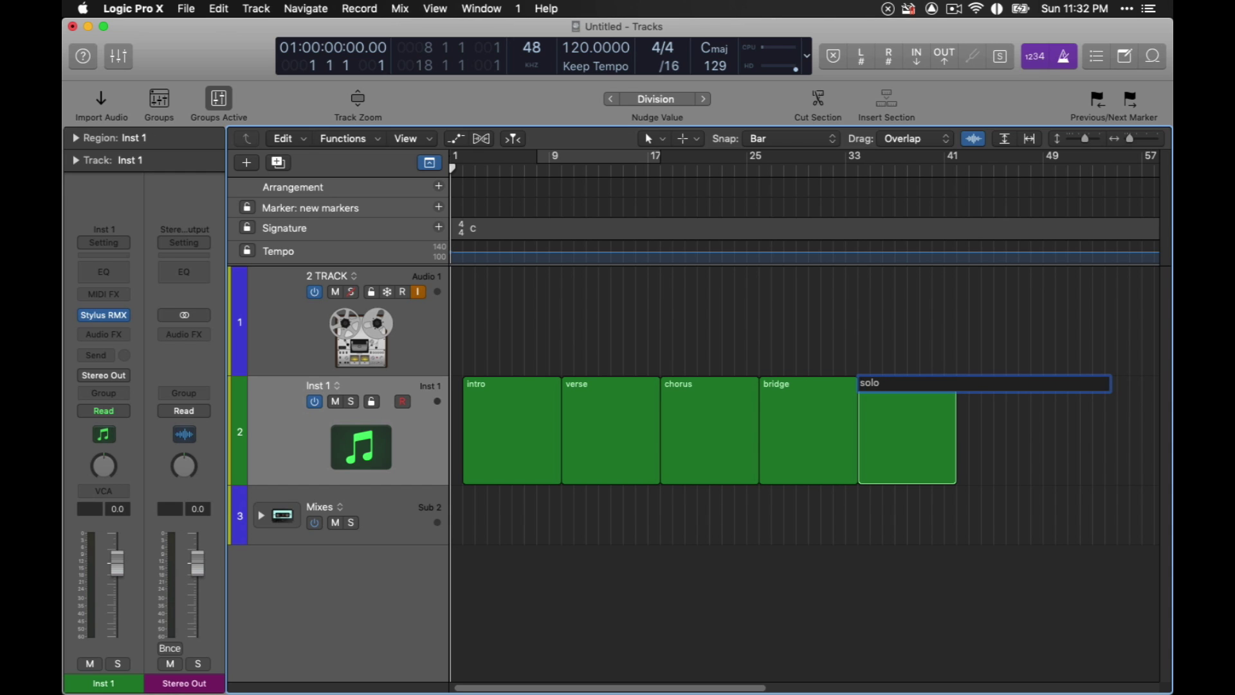
key(Return)
click(993, 404)
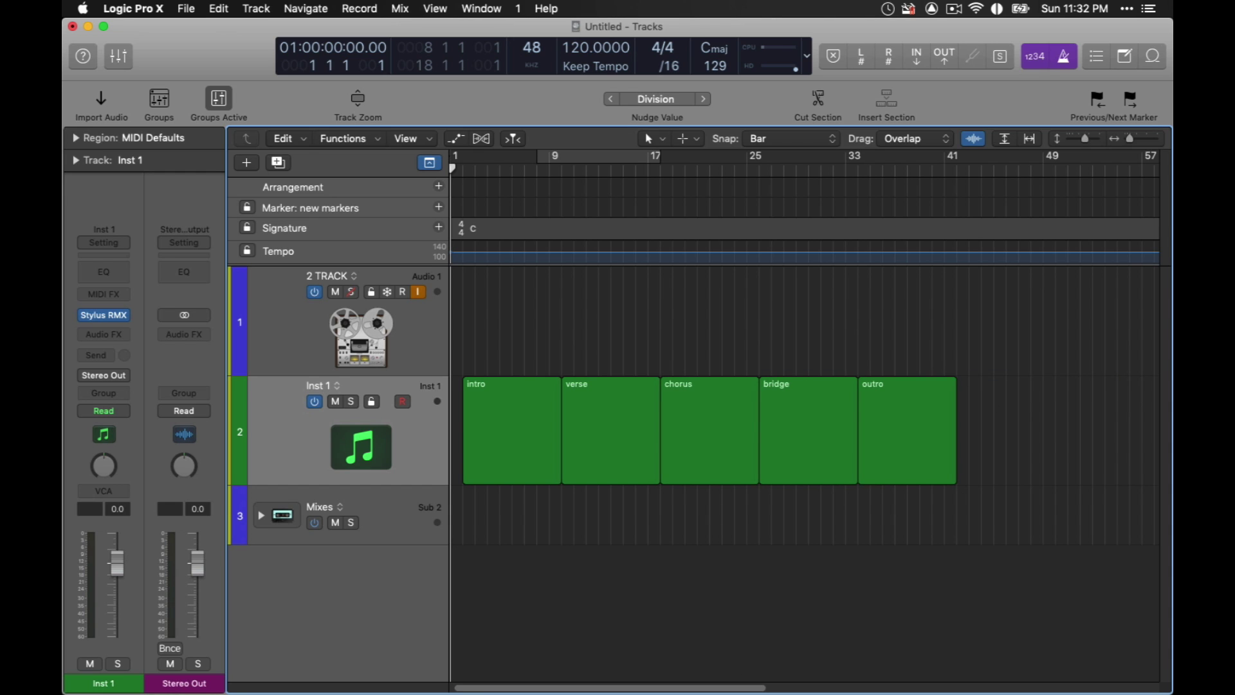
Show the color palette, then color the intro region bright red and the verse region blue.
key(alt+c)
click(518, 394)
click(437, 247)
click(597, 392)
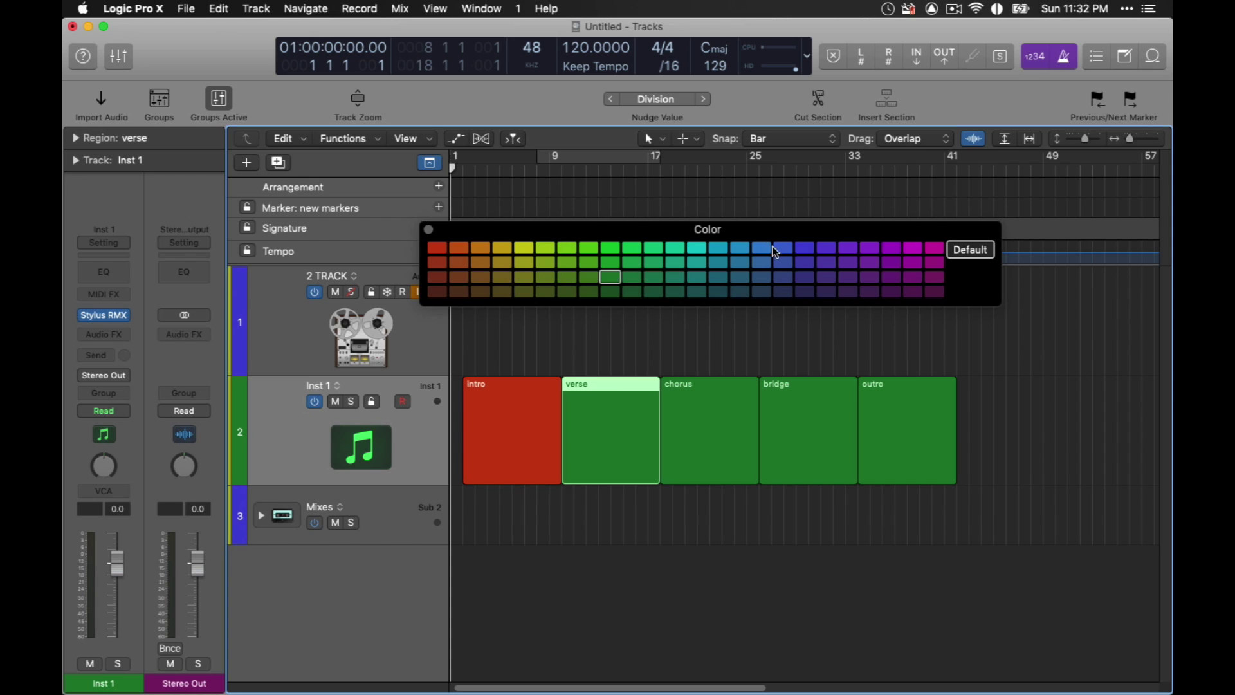
click(774, 250)
Color the chorus region bright purple and the bridge region dark magenta.
click(708, 418)
click(844, 248)
click(816, 395)
click(934, 292)
Color both the outro and intro regions the darkest red, then close the color palette and deselect the regions.
click(917, 416)
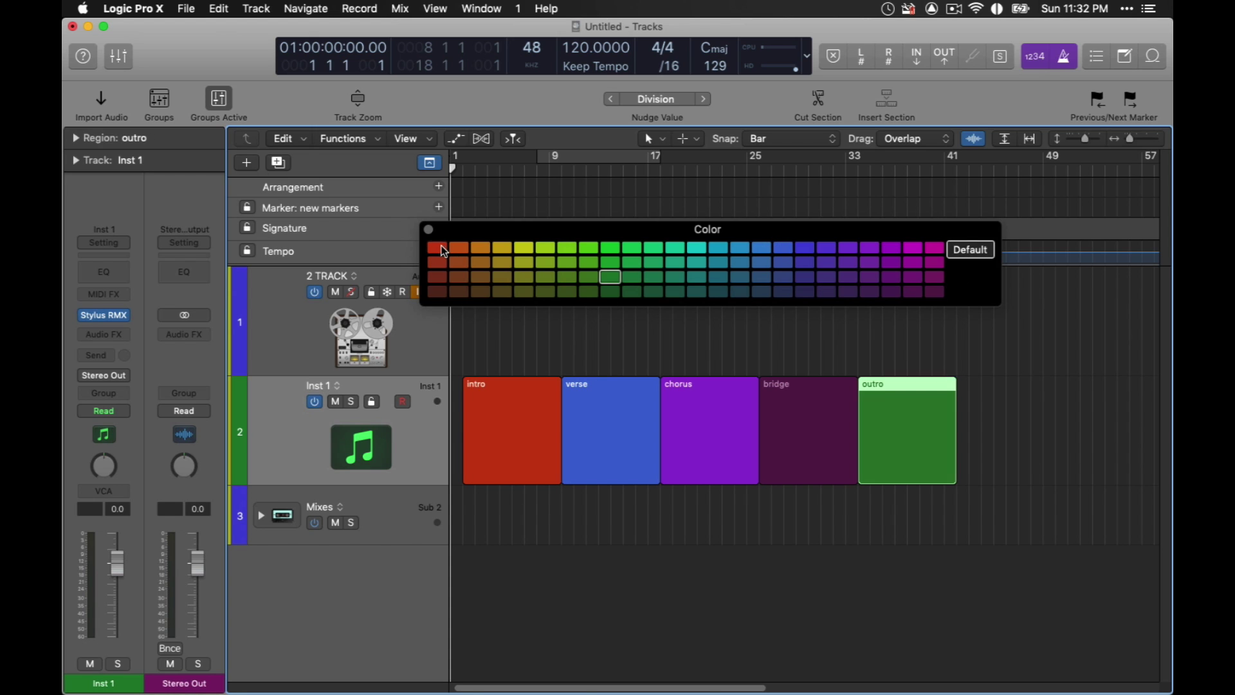
click(437, 248)
click(437, 292)
click(483, 399)
click(438, 292)
click(429, 229)
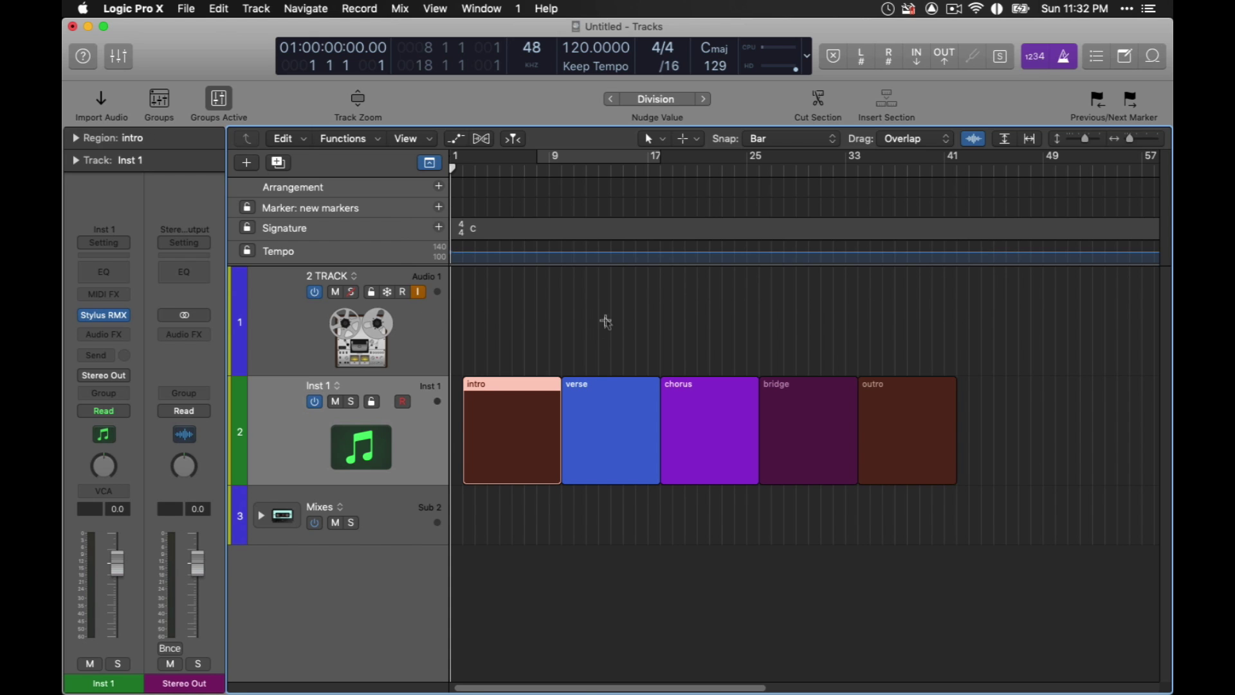
click(609, 304)
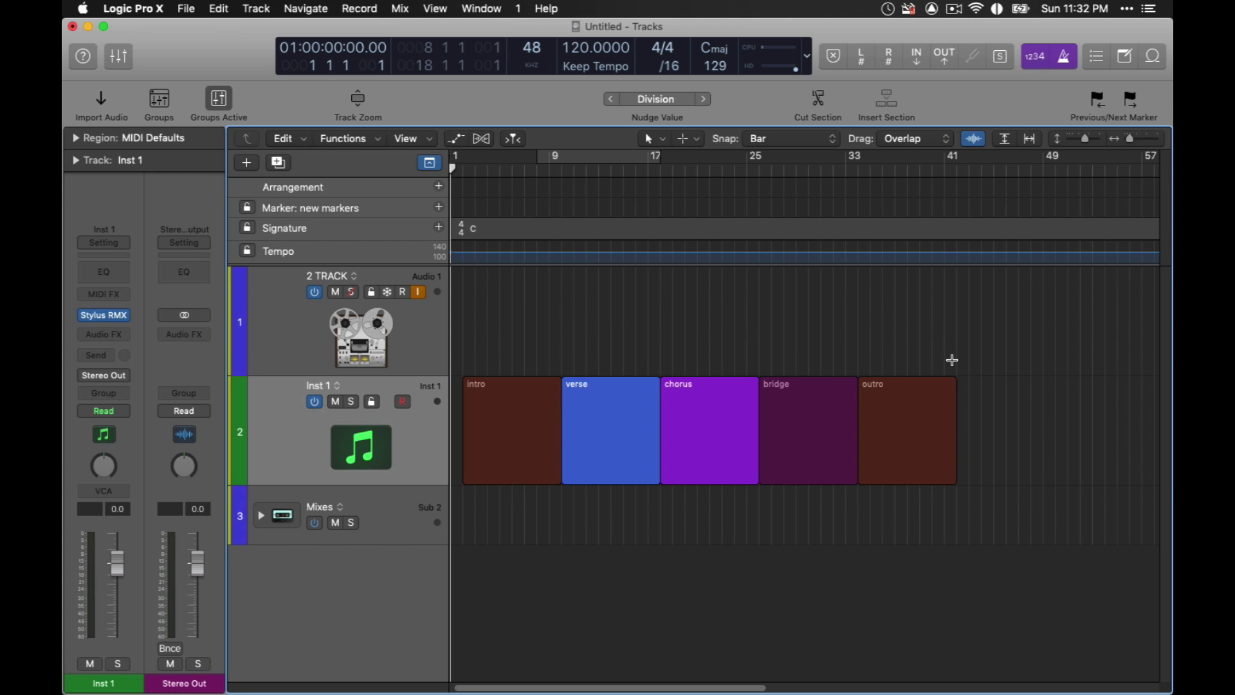
Remove the Stylus RMX instrument plug-in from the Inst 1 channel by choosing No Plug-in.
click(123, 318)
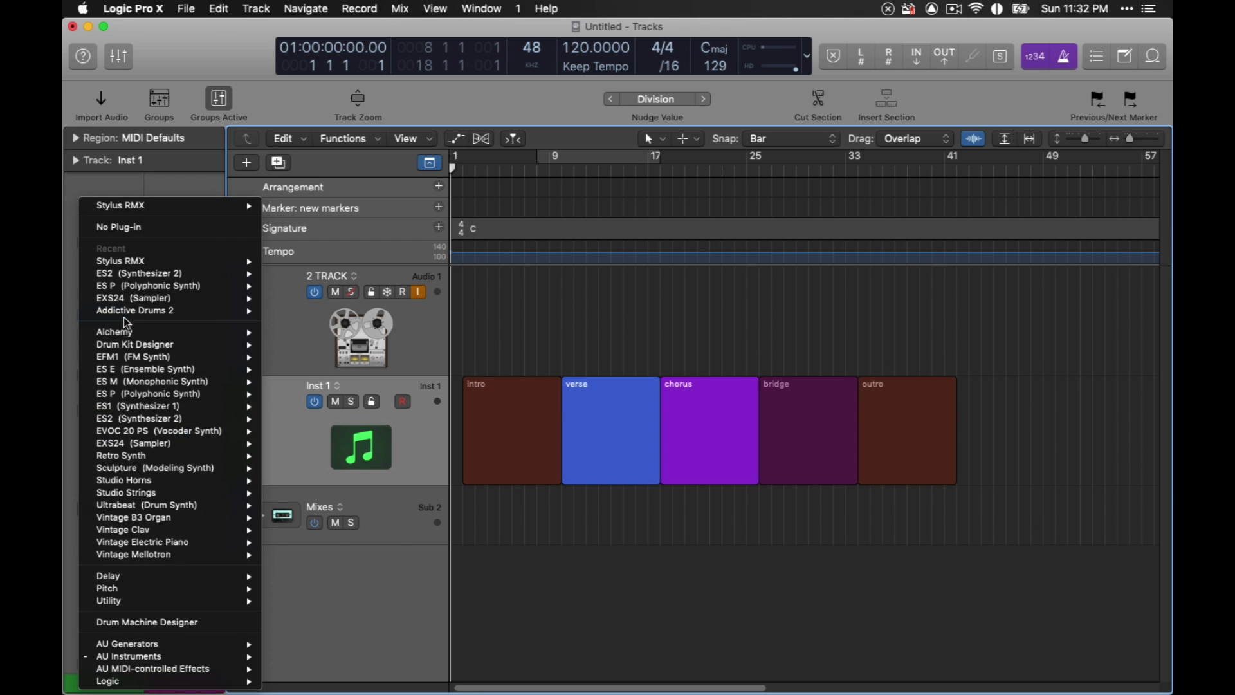
click(147, 228)
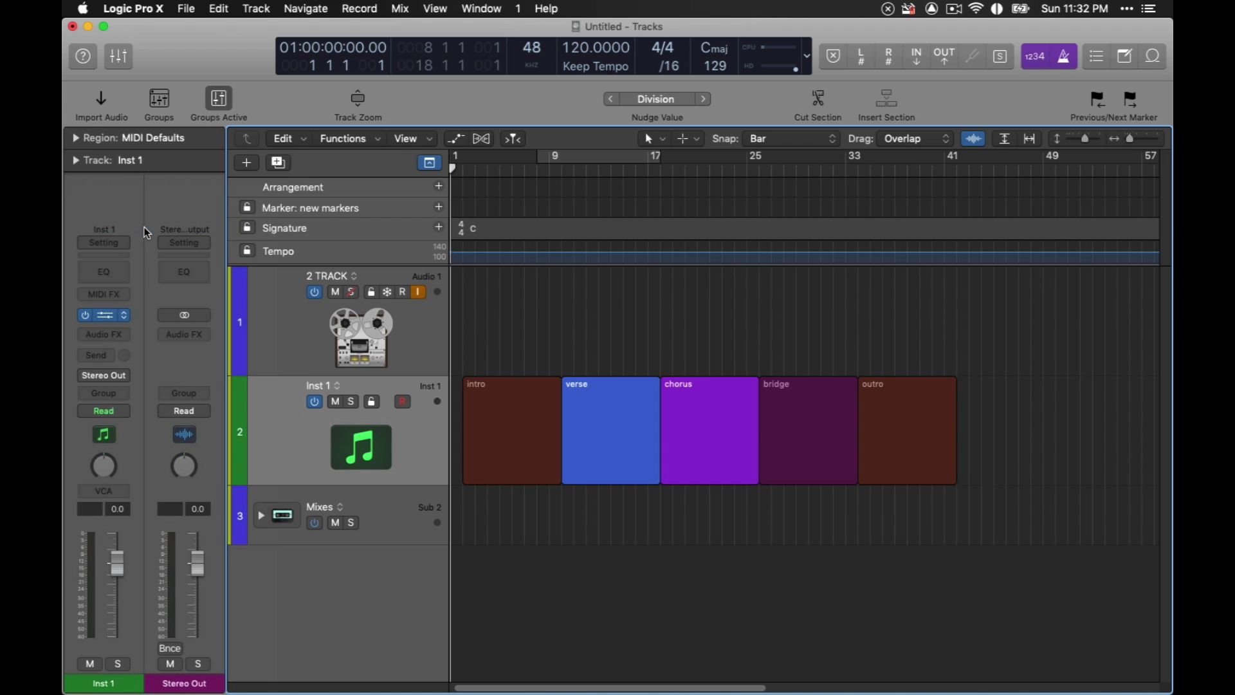
click(182, 13)
mouse_move(235, 186)
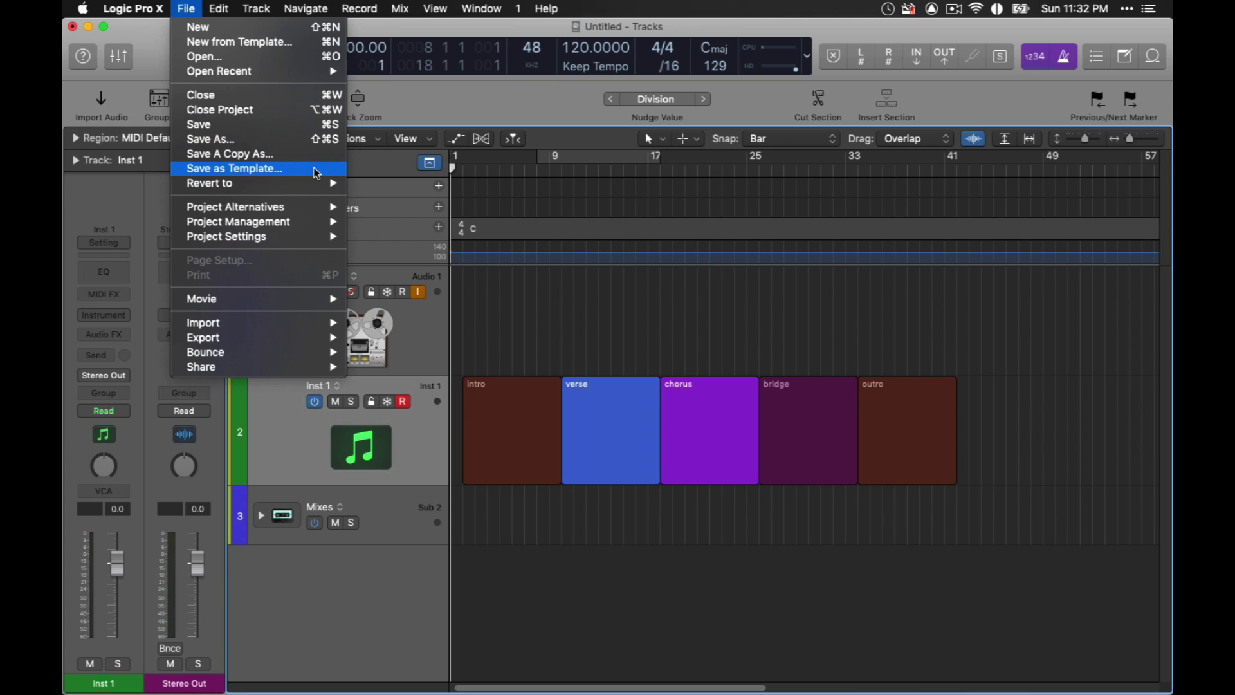
click(581, 320)
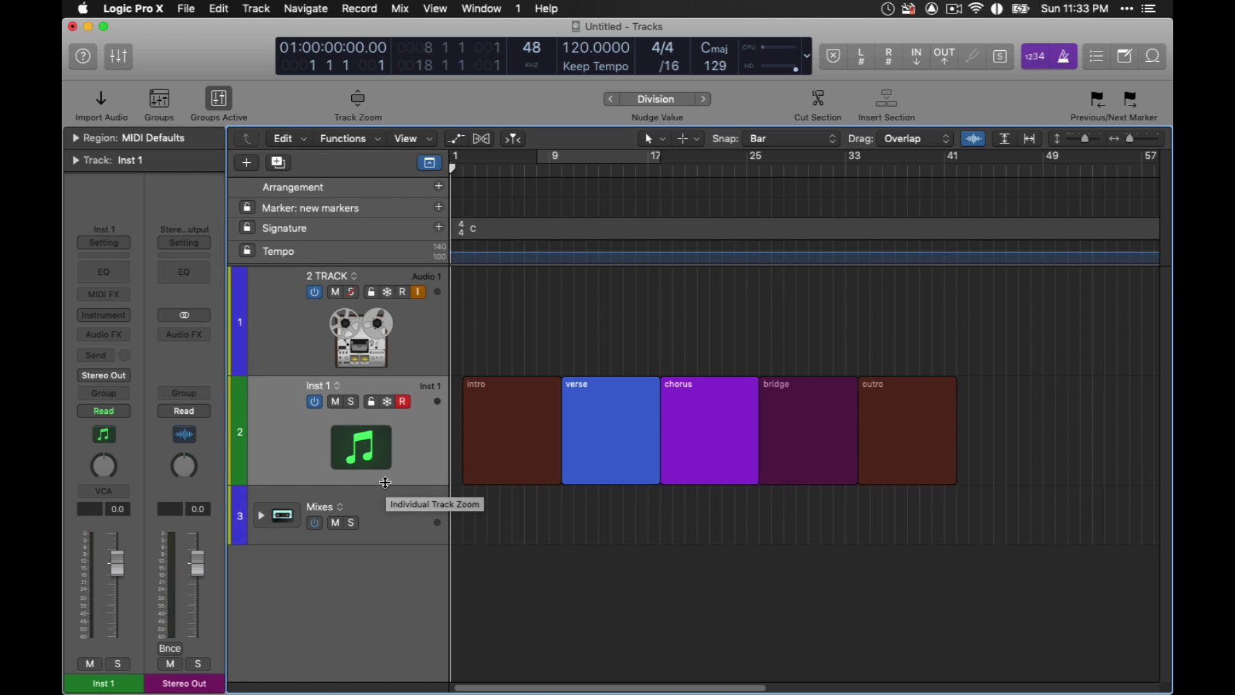
Duplicate the Inst 1 track and move the intro, verse and chorus regions onto the new track at their same bar positions.
click(267, 455)
key(super+d)
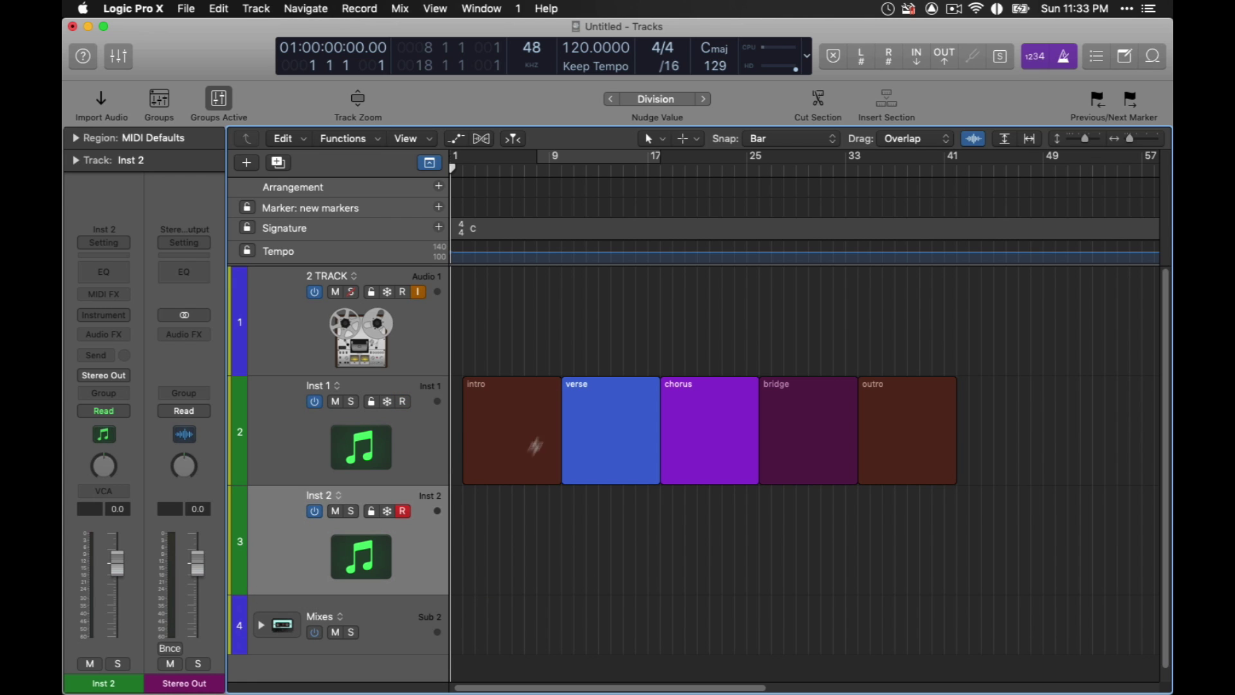
drag(533, 391, 528, 519)
drag(597, 403, 597, 500)
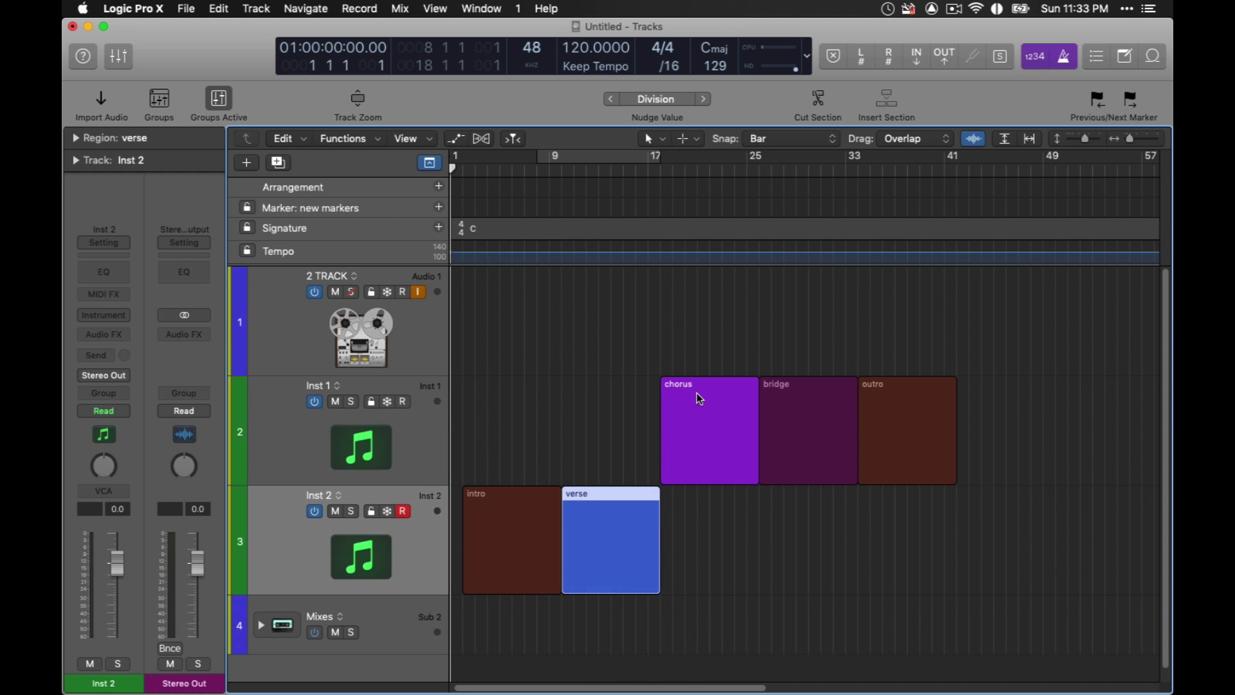
drag(698, 397, 702, 498)
Continue the duplicate track with copies of verse at bar 26, chorus at bar 34, bridge at bar 42 and chorus at bar 50.
alt+drag(609, 518, 803, 534)
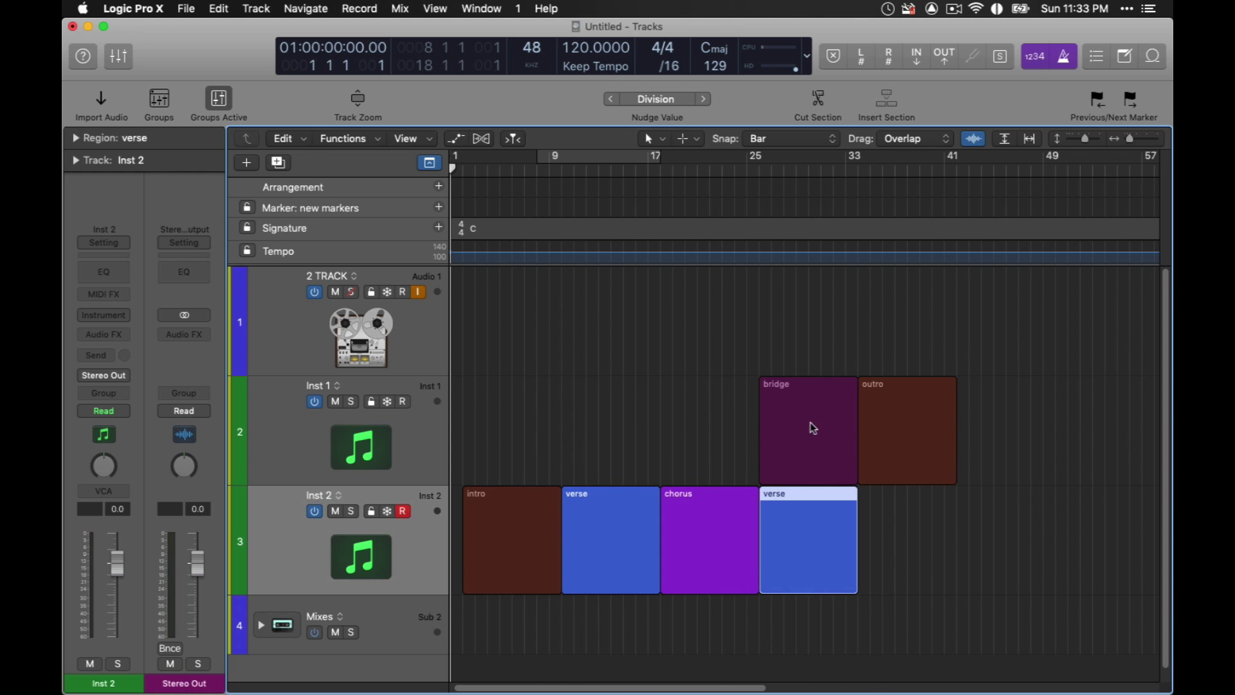
alt+drag(724, 504, 925, 513)
alt+drag(822, 421, 1015, 522)
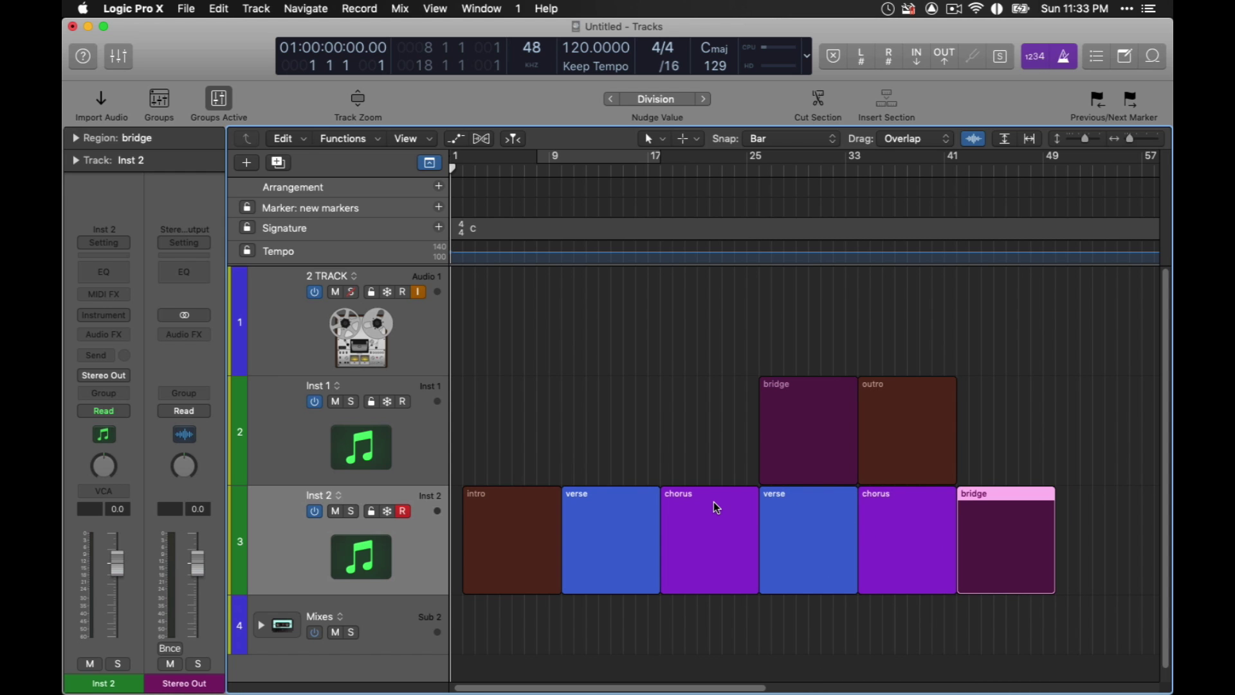
alt+drag(713, 500, 1108, 516)
scroll(1108, 516, down, 1)
scroll(1108, 516, right, 3)
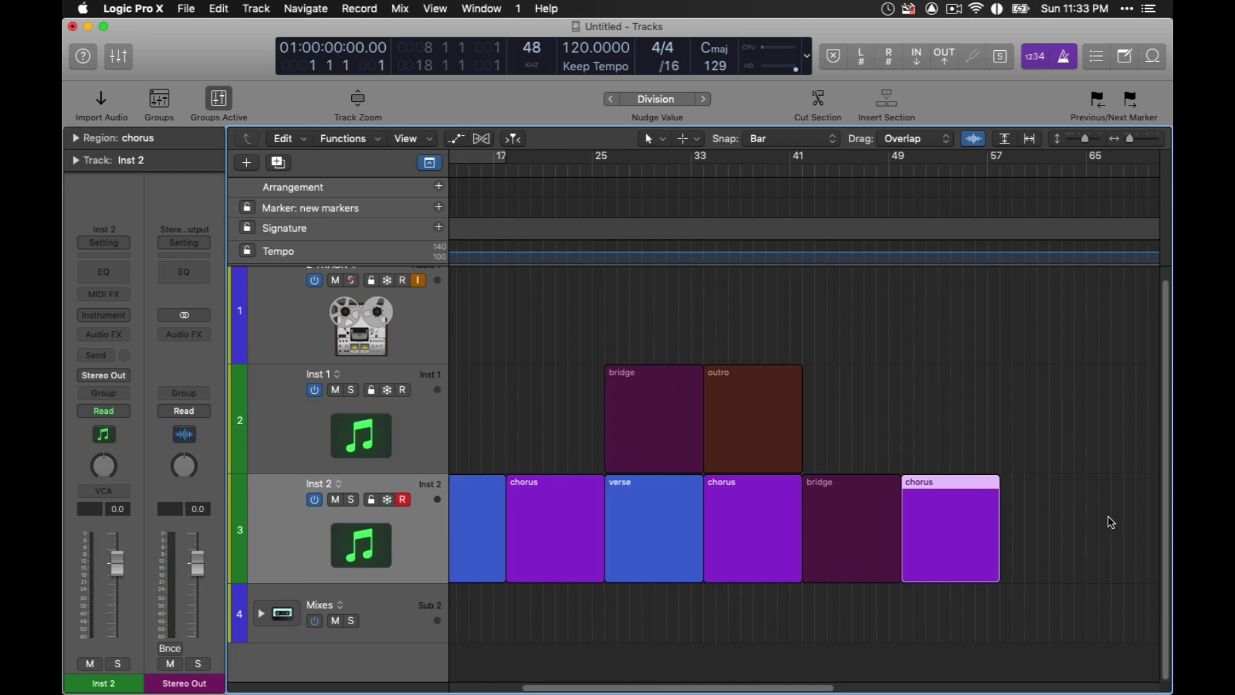
Move the outro region to bar 58 on the Inst 2 track and create markers from all of that track's regions.
drag(720, 375, 1016, 496)
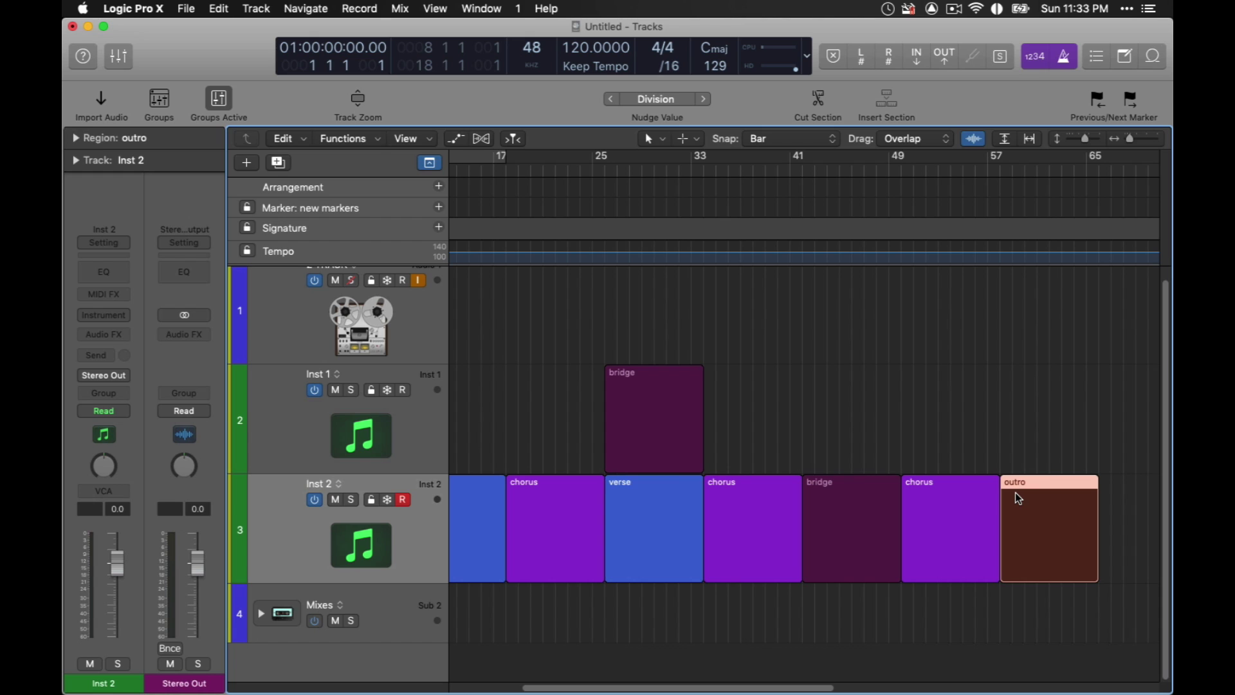
key(super+Left)
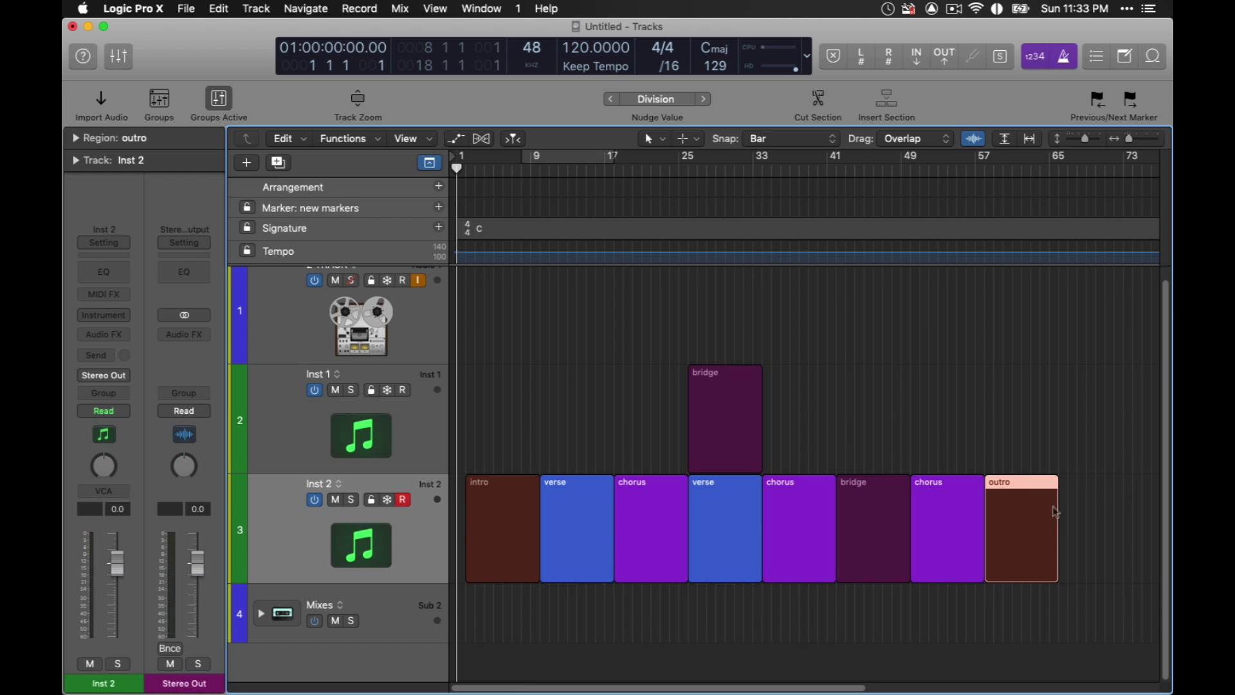
drag(1065, 496, 483, 560)
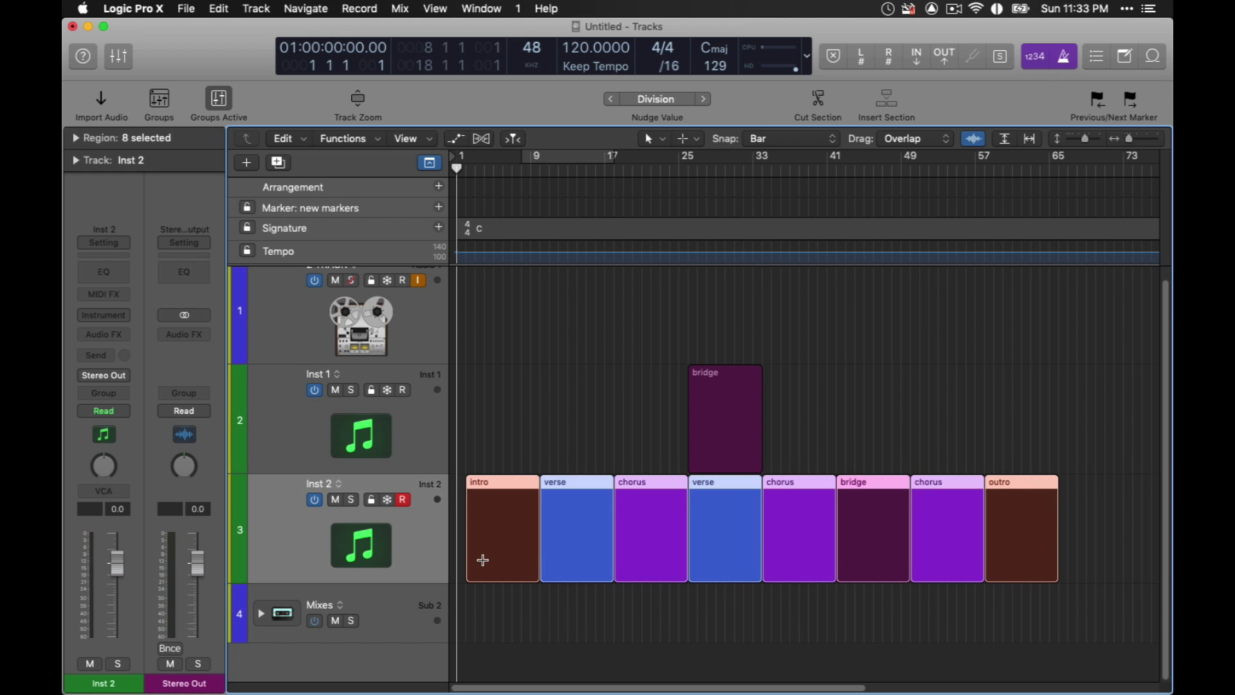
key(ctrl+alt+shift+m)
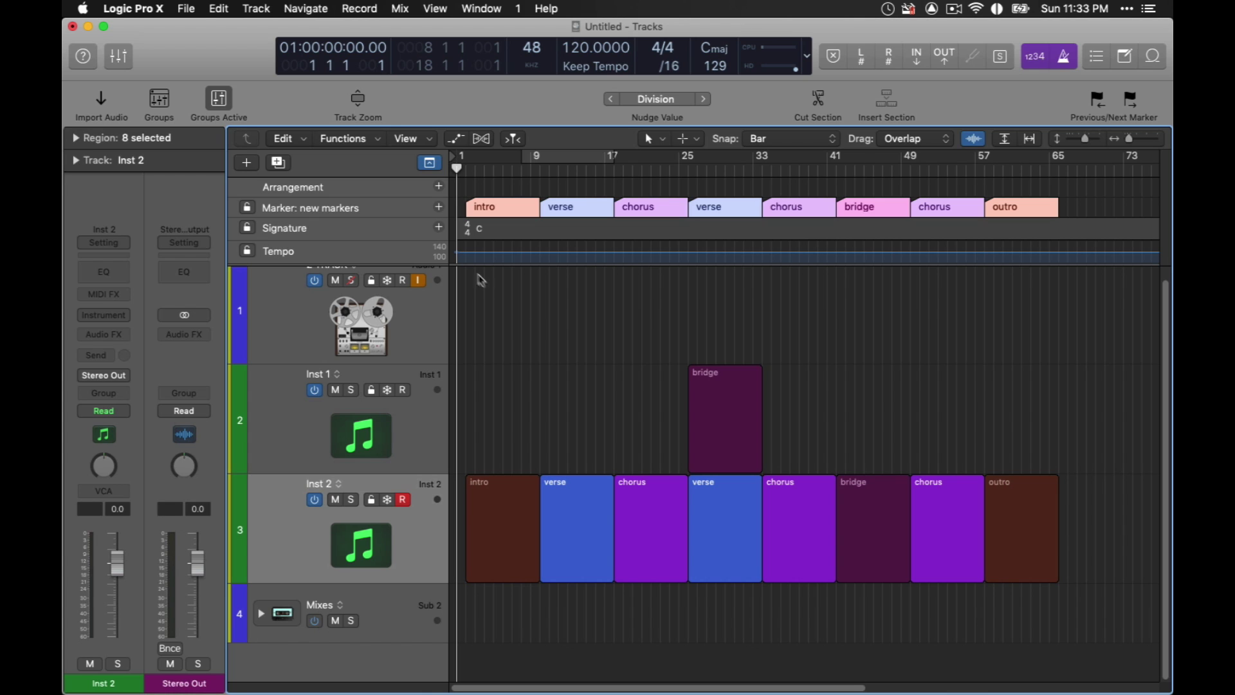
shift+click(267, 439)
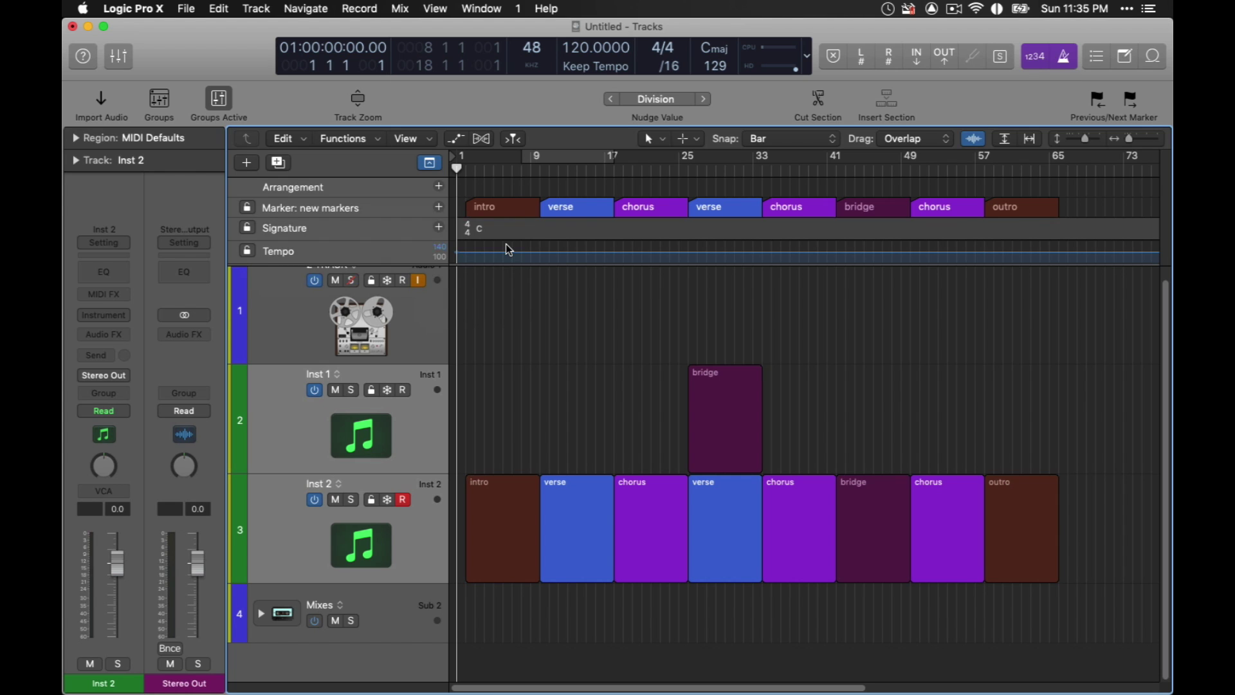
Convert the "new markers" set to arrangement markers, and hide and reshow the global tracks.
click(335, 208)
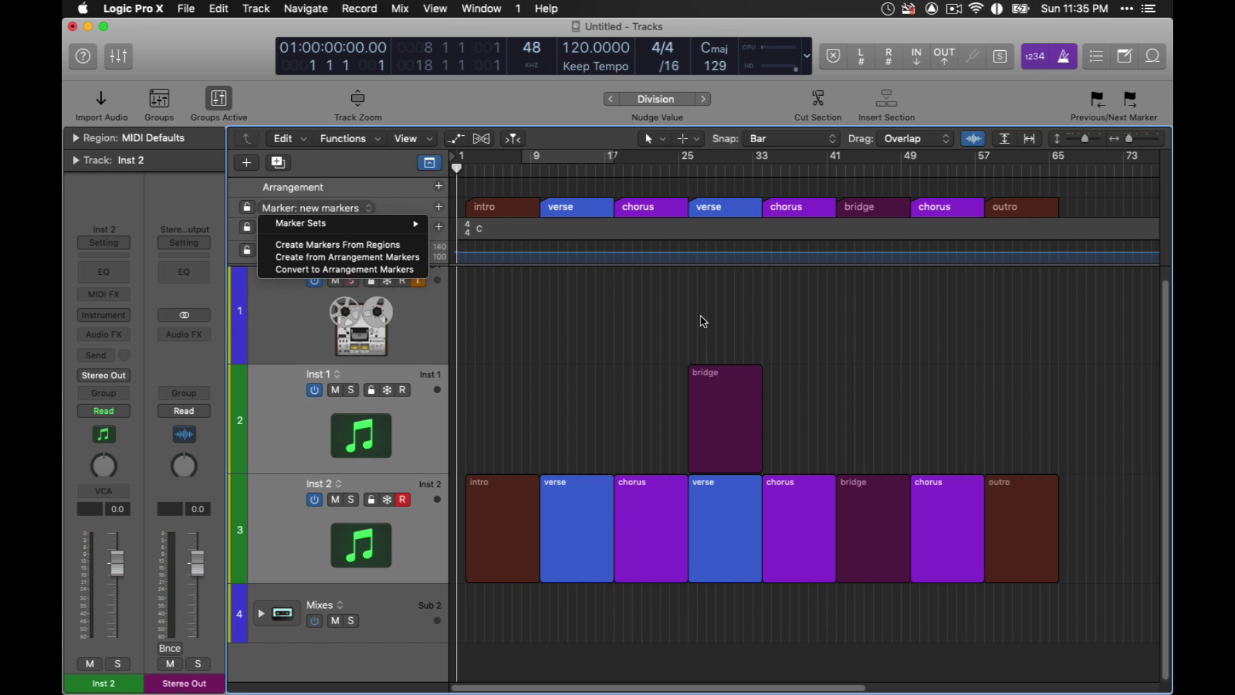
click(384, 270)
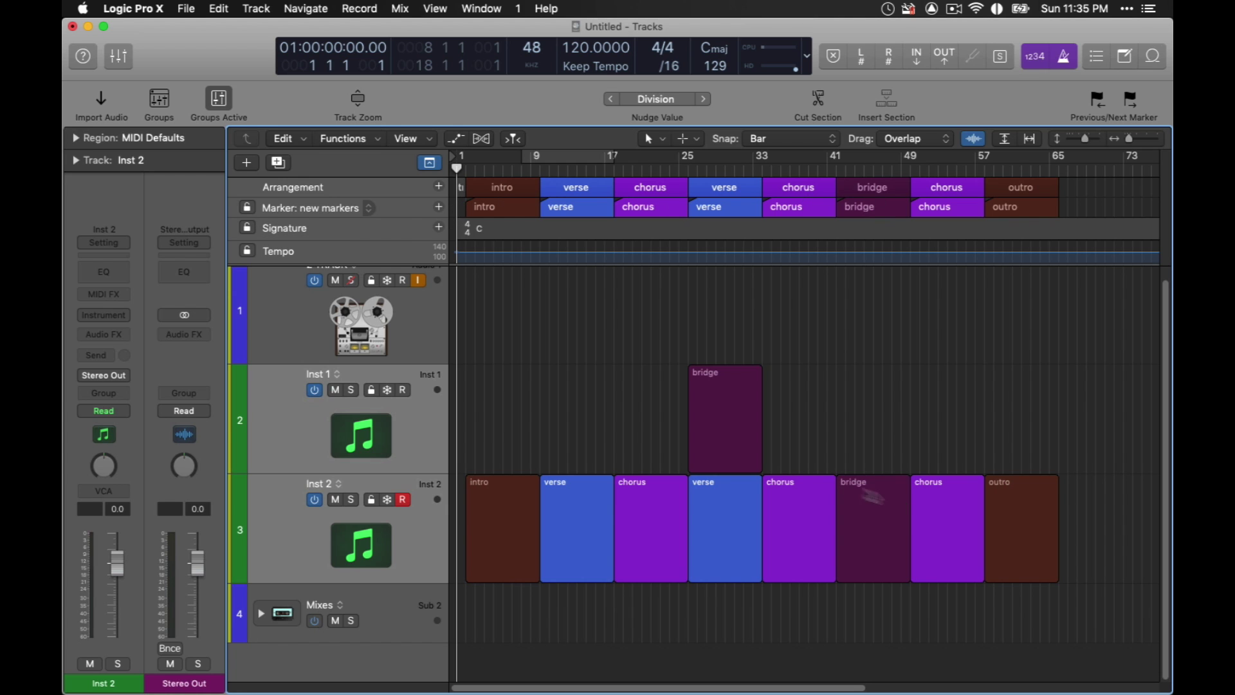
key(g)
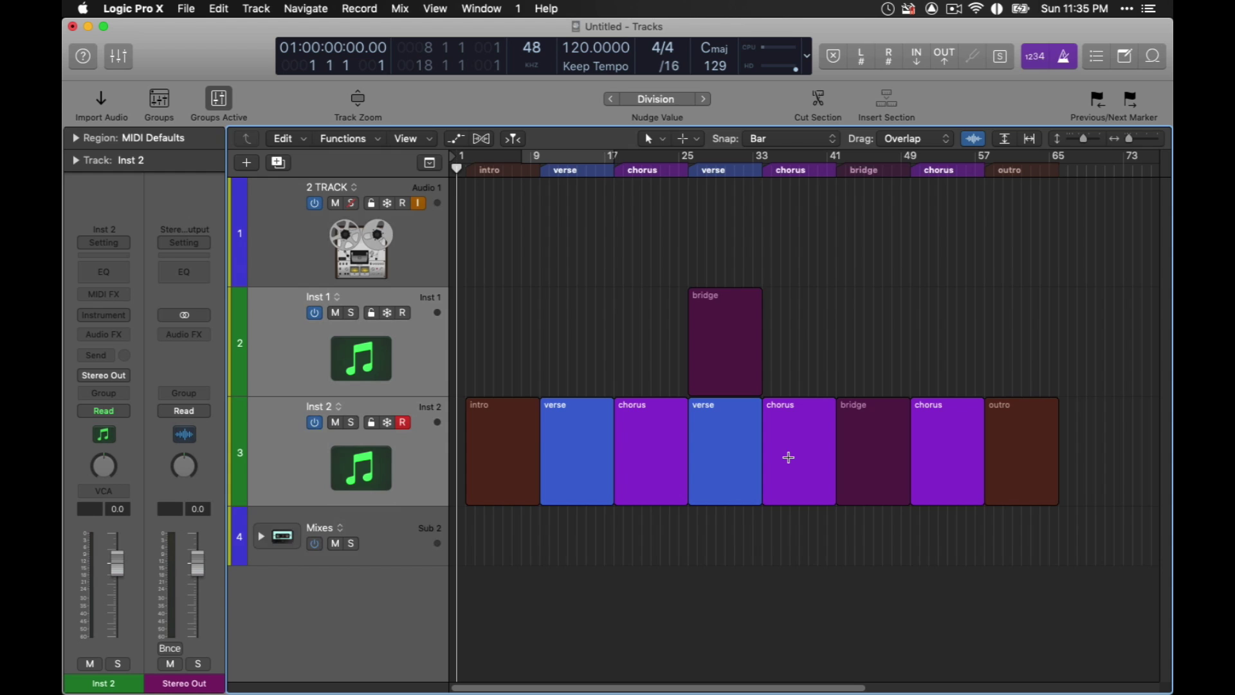
key(g)
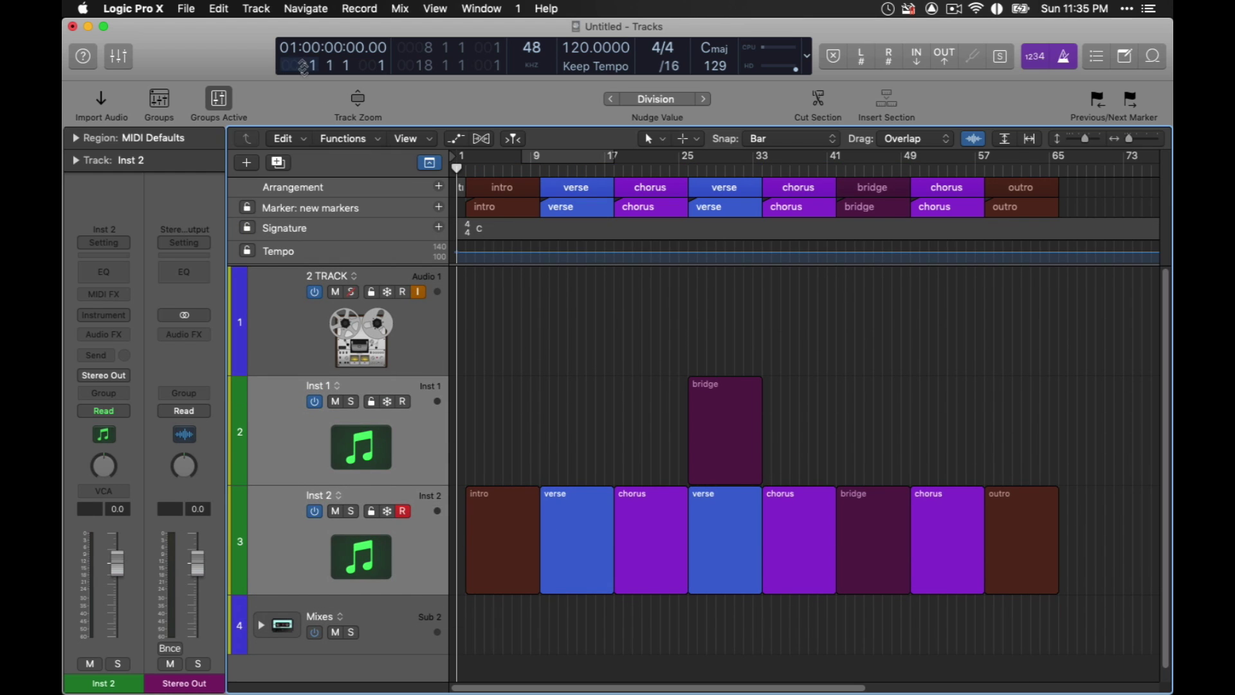